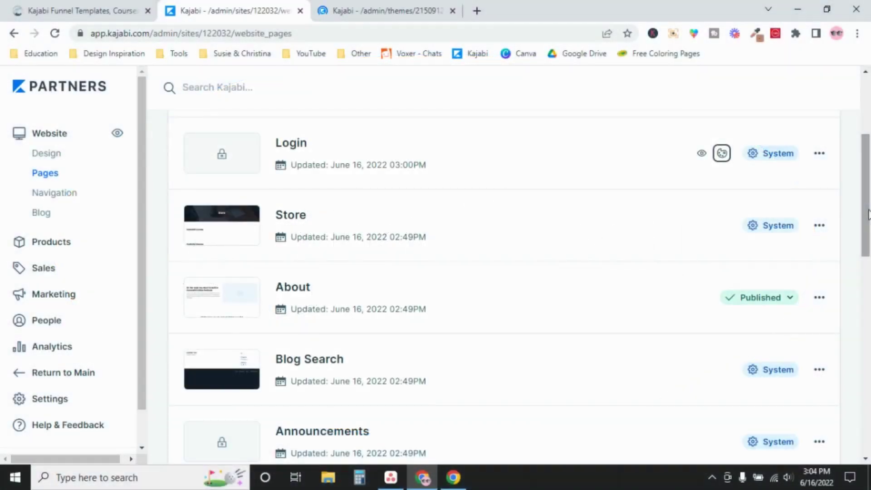
{"action": "left_click_drag", "start_coordinate": [868, 211], "coordinate": [868, 350]}
{"action": "mouse_move", "coordinate": [477, 283]}
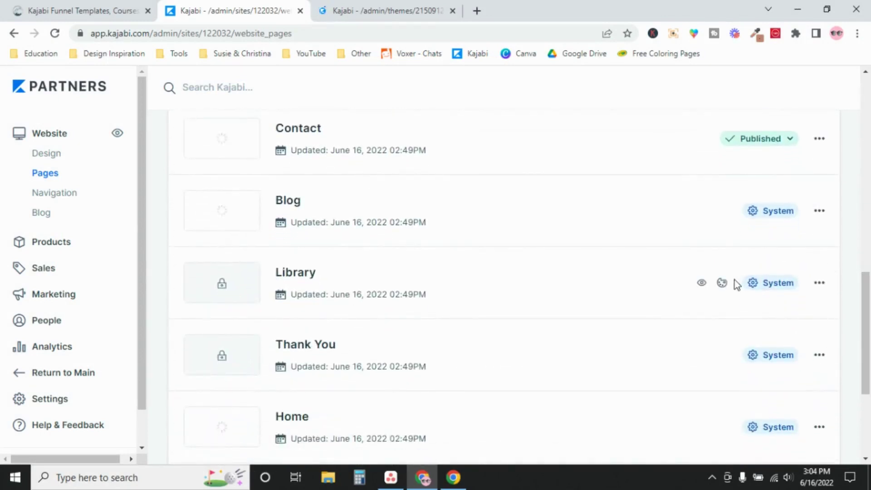
Open the Library and 404 page editors in new tabs, then go to the Login editor.
{"action": "right_click", "coordinate": [725, 285]}
{"action": "left_click", "coordinate": [742, 288]}
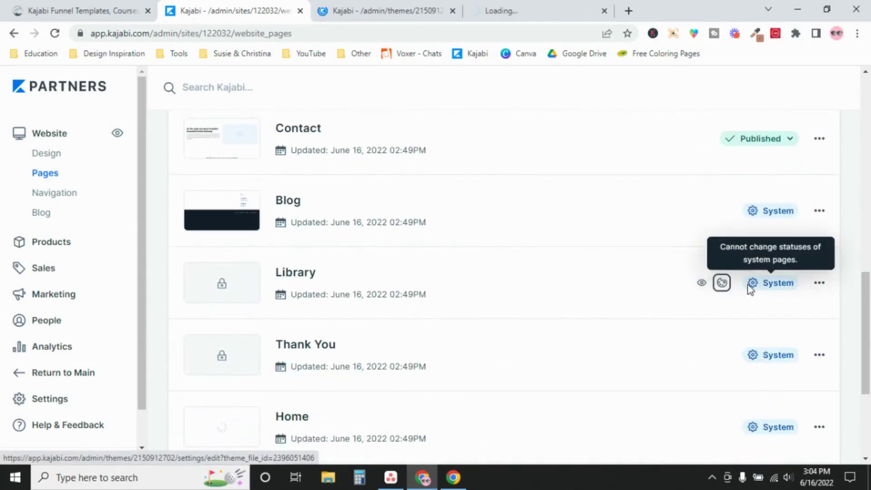
{"action": "left_click_drag", "start_coordinate": [868, 314], "coordinate": [867, 367]}
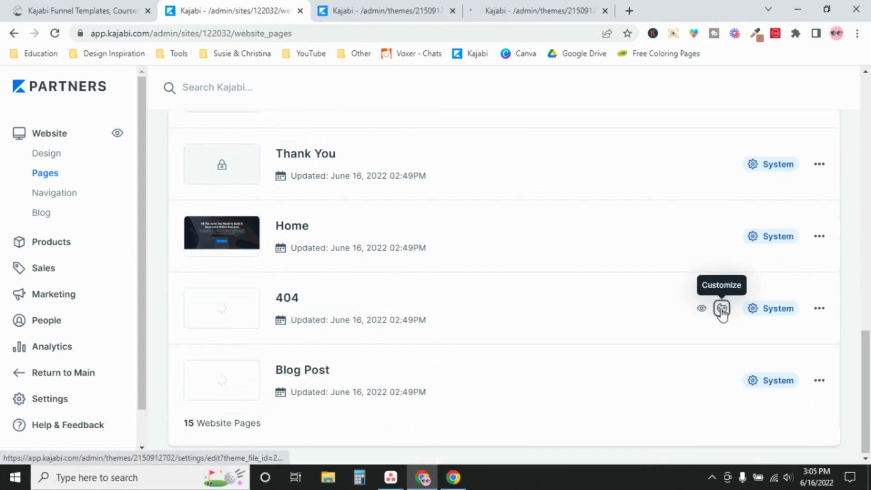
{"action": "right_click", "coordinate": [725, 311]}
{"action": "left_click", "coordinate": [742, 319]}
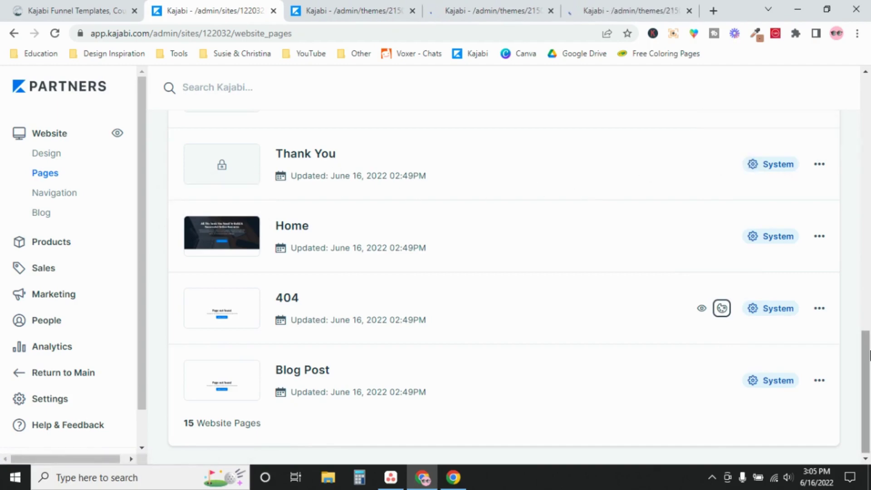
{"action": "left_click_drag", "start_coordinate": [868, 350], "coordinate": [867, 270]}
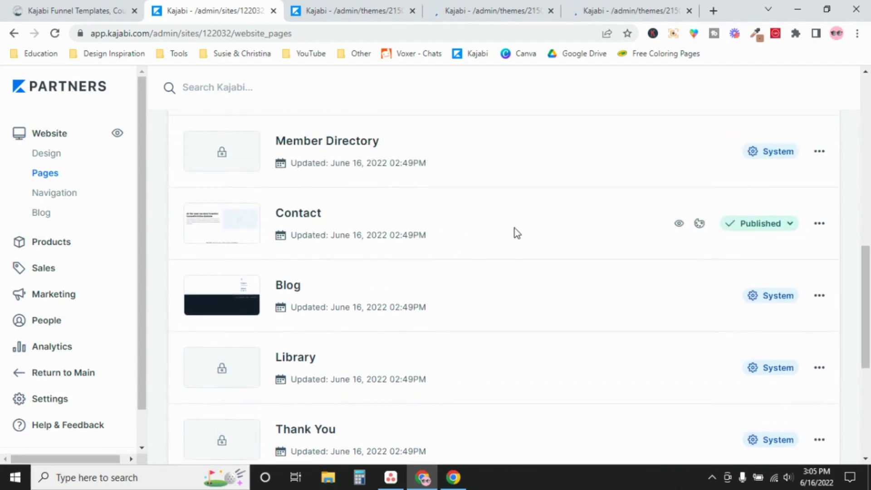
{"action": "left_click_drag", "start_coordinate": [867, 314], "coordinate": [868, 144]}
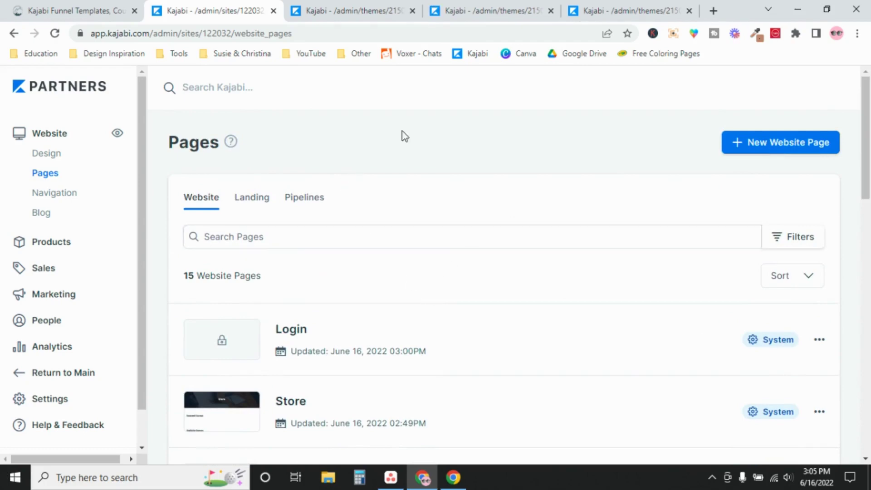
{"action": "left_click", "coordinate": [361, 15]}
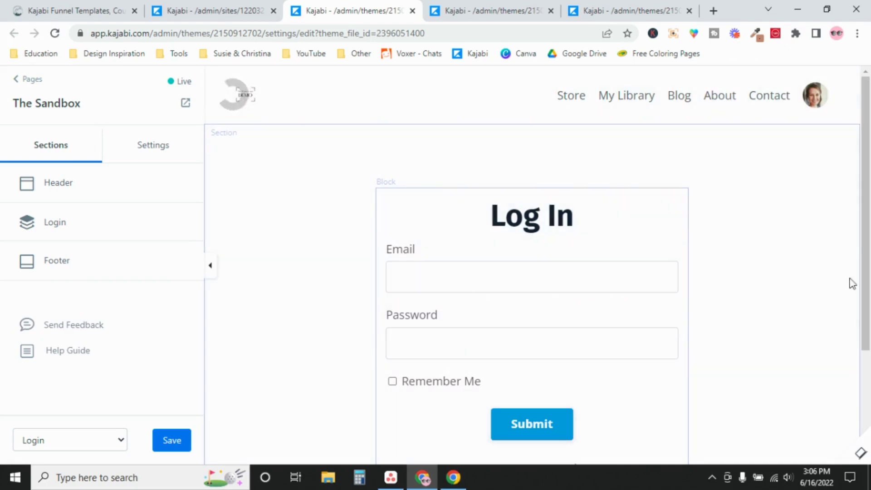
{"action": "mouse_move", "coordinate": [525, 245]}
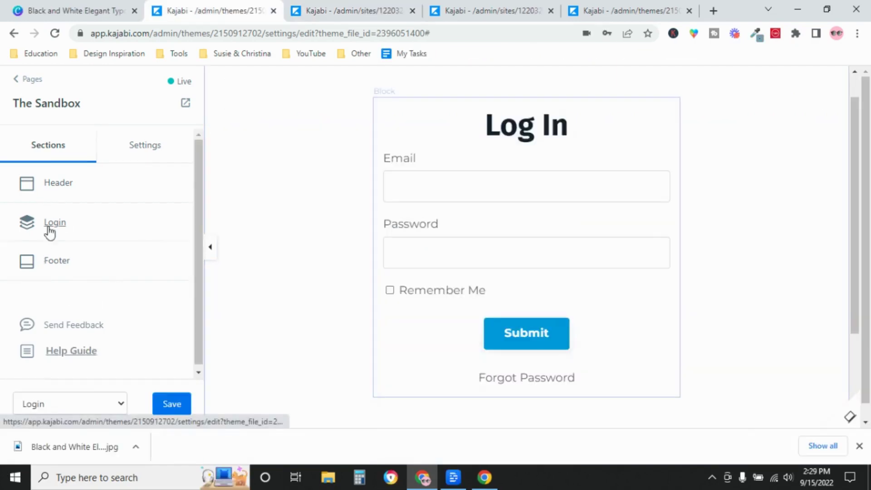
Turn on Show Image in the Login section settings.
{"action": "left_click", "coordinate": [48, 229]}
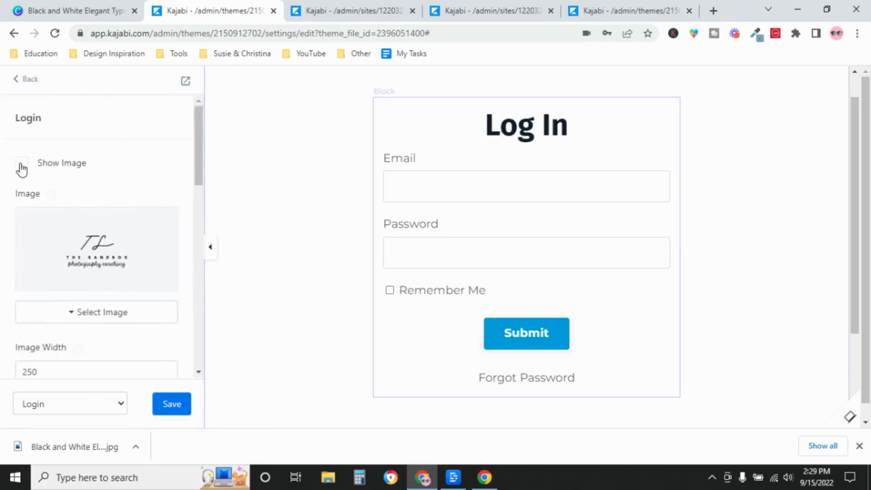
{"action": "left_click", "coordinate": [21, 165]}
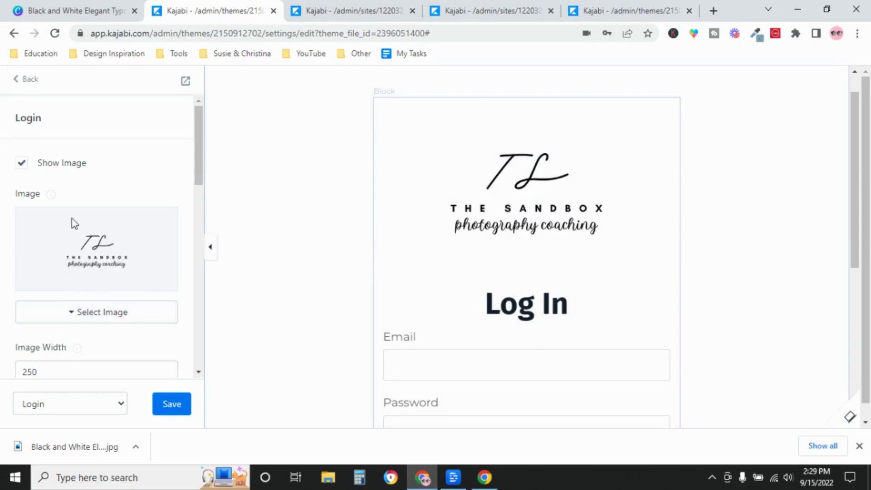
{"action": "mouse_move", "coordinate": [52, 195]}
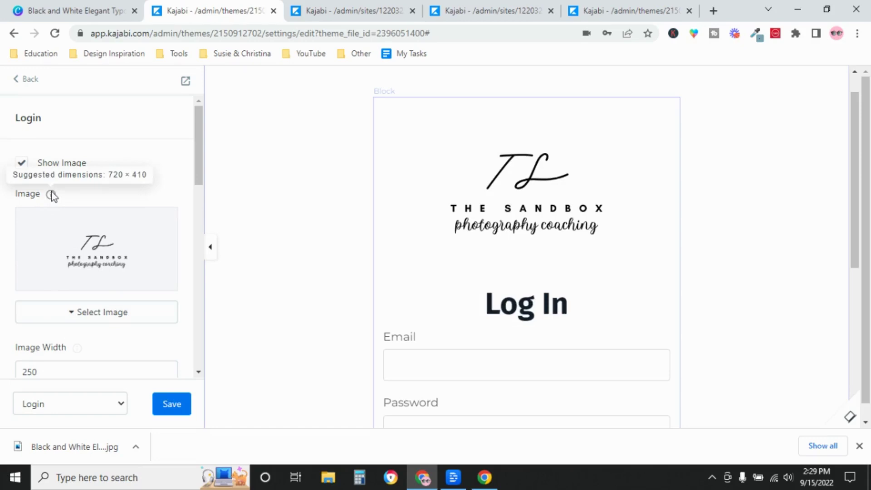
Upload the downloaded Avery Davis Fashion Designer logo JPG as the login image.
{"action": "left_click", "coordinate": [64, 9]}
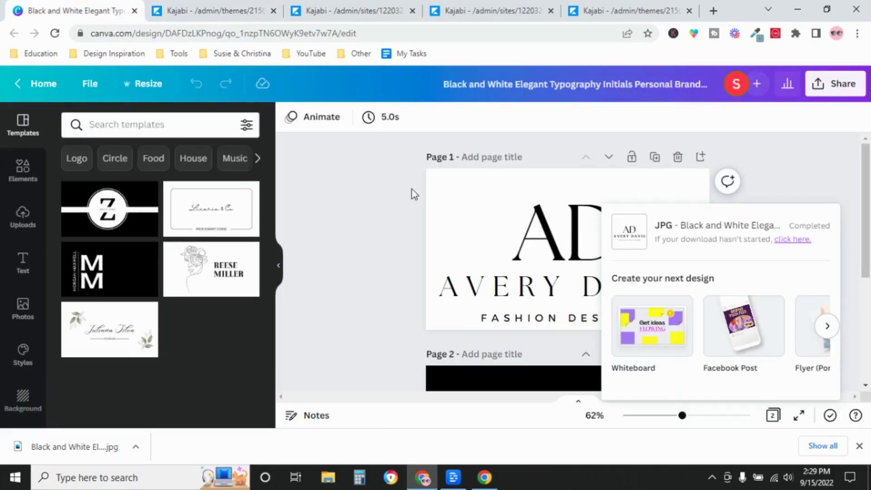
{"action": "left_click", "coordinate": [344, 224]}
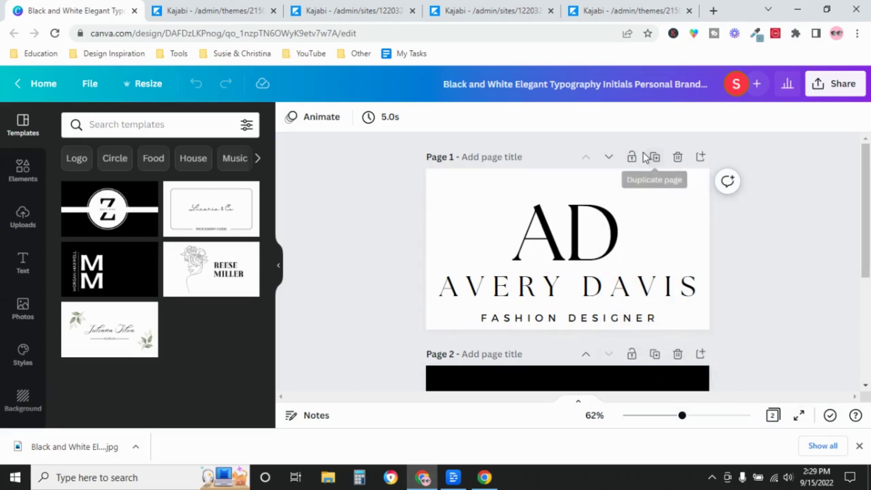
{"action": "left_click", "coordinate": [218, 12]}
{"action": "left_click", "coordinate": [126, 308]}
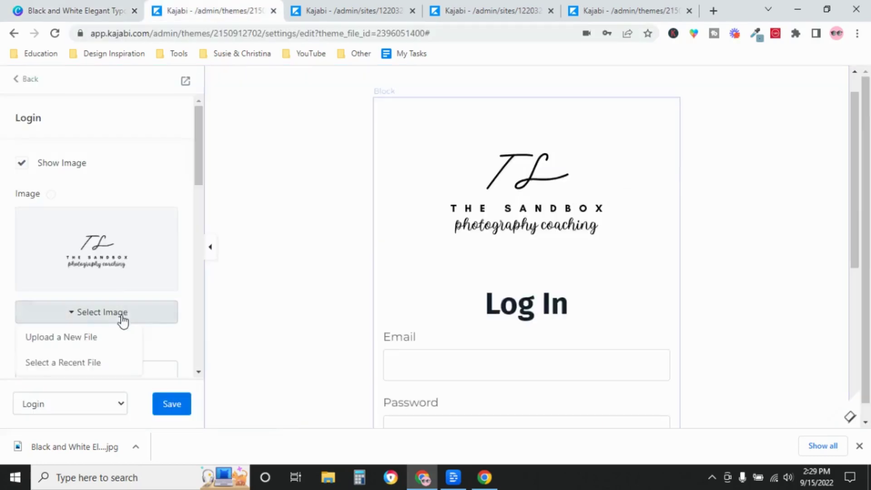
{"action": "left_click", "coordinate": [107, 337]}
{"action": "left_click", "coordinate": [535, 285]}
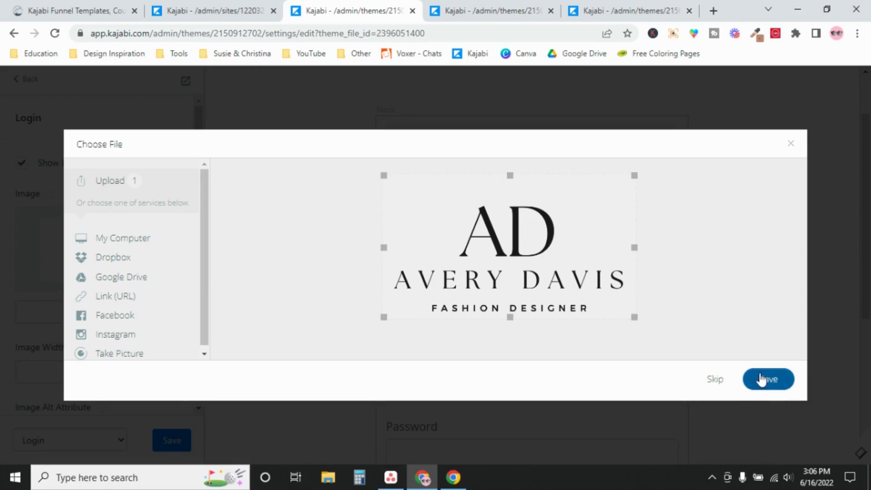
{"action": "left_click", "coordinate": [715, 385]}
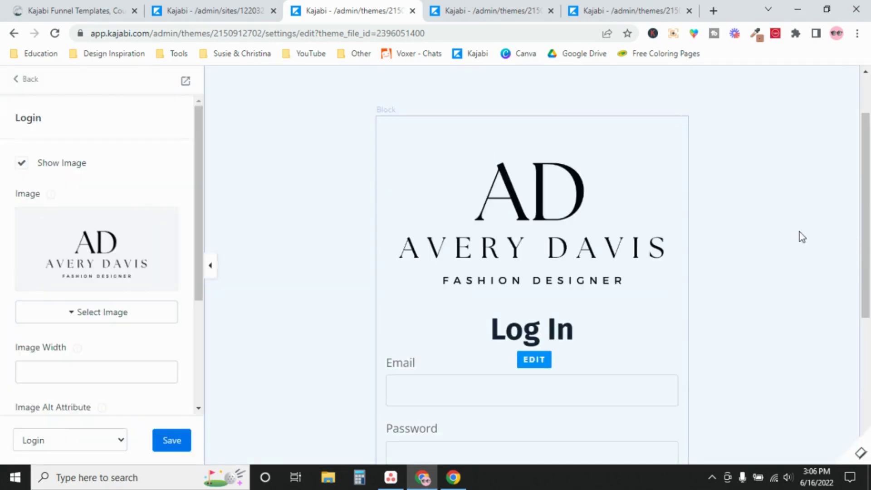
Delete the Log In heading text under Language.
{"action": "left_click", "coordinate": [583, 333]}
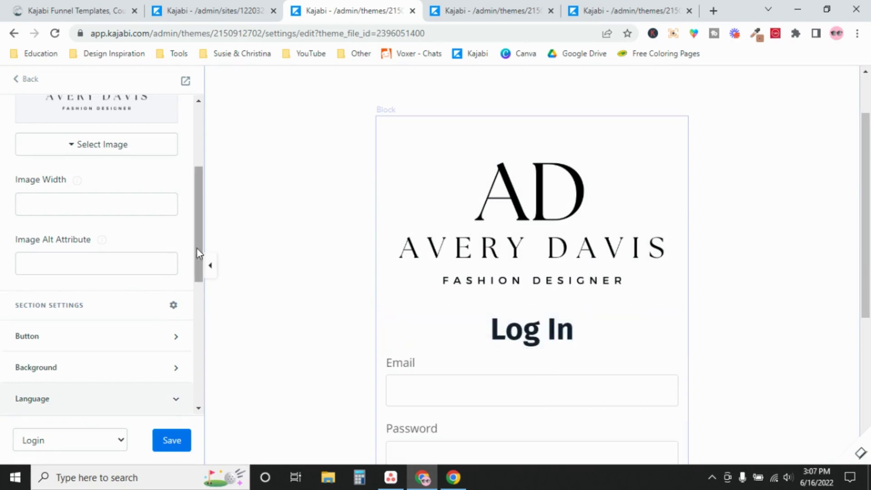
{"action": "left_click_drag", "start_coordinate": [196, 248], "coordinate": [198, 165]}
{"action": "scroll", "coordinate": [186, 198], "scroll_direction": "down", "scroll_amount": 3}
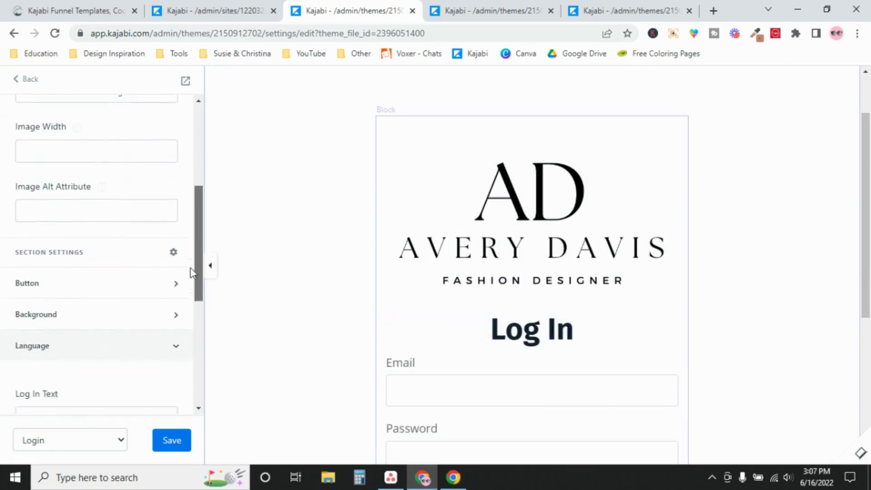
{"action": "scroll", "coordinate": [191, 269], "scroll_direction": "down", "scroll_amount": 2}
{"action": "scroll", "coordinate": [157, 276], "scroll_direction": "down", "scroll_amount": 1}
{"action": "left_click_drag", "start_coordinate": [58, 207], "coordinate": [7, 213]}
{"action": "key", "text": "BackSpace"}
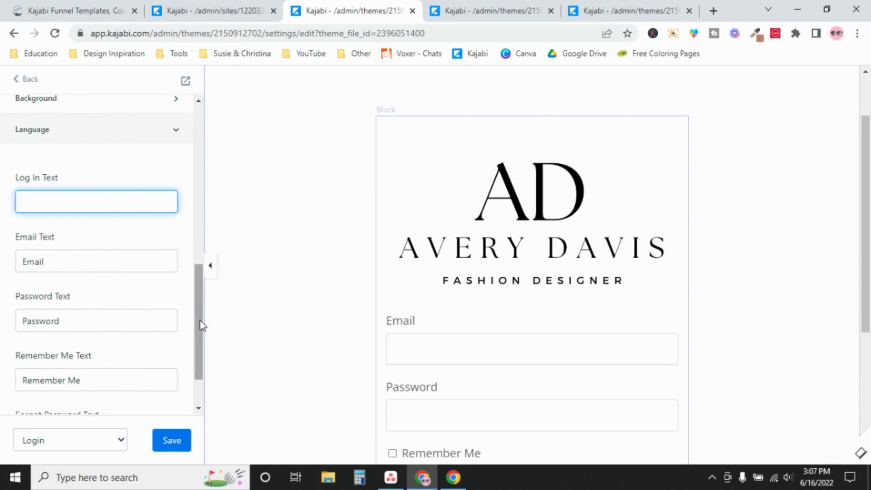
{"action": "left_click_drag", "start_coordinate": [199, 325], "coordinate": [205, 125]}
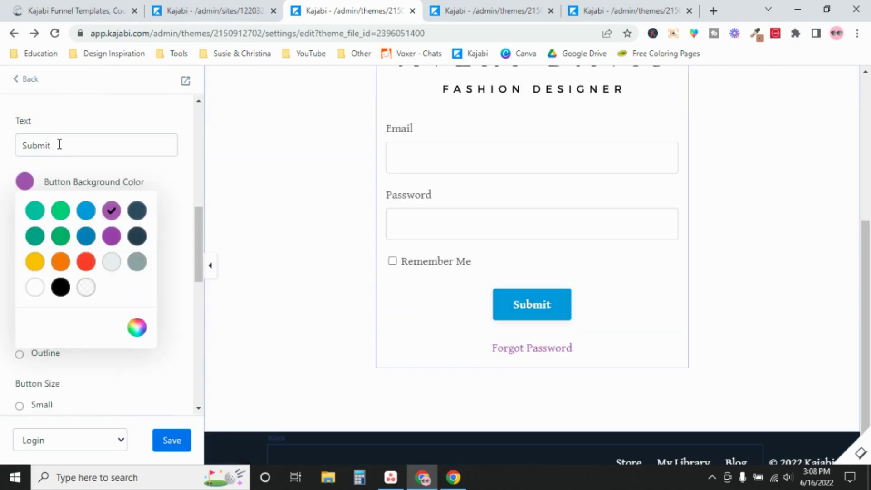
Make the button purple, relabel it 'I can't wait to get started!', and save.
{"action": "left_click", "coordinate": [59, 145]}
{"action": "left_click_drag", "start_coordinate": [65, 145], "coordinate": [2, 149]}
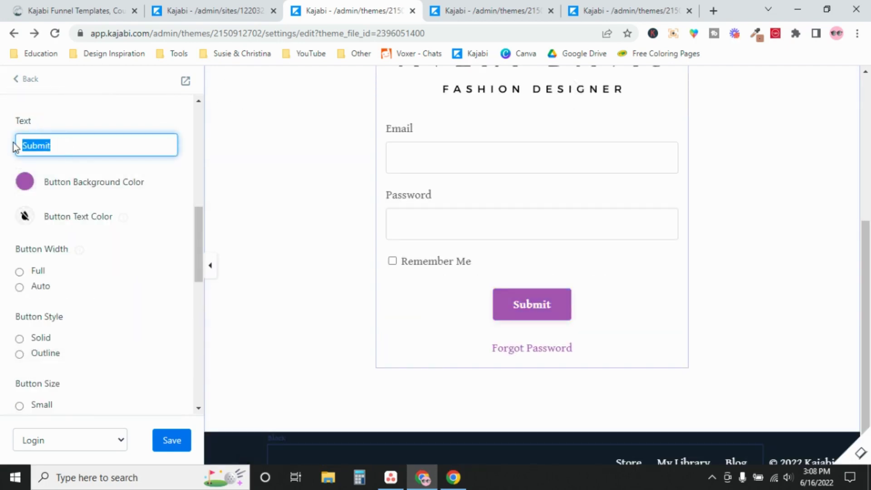
{"action": "type", "text": "I can't"}
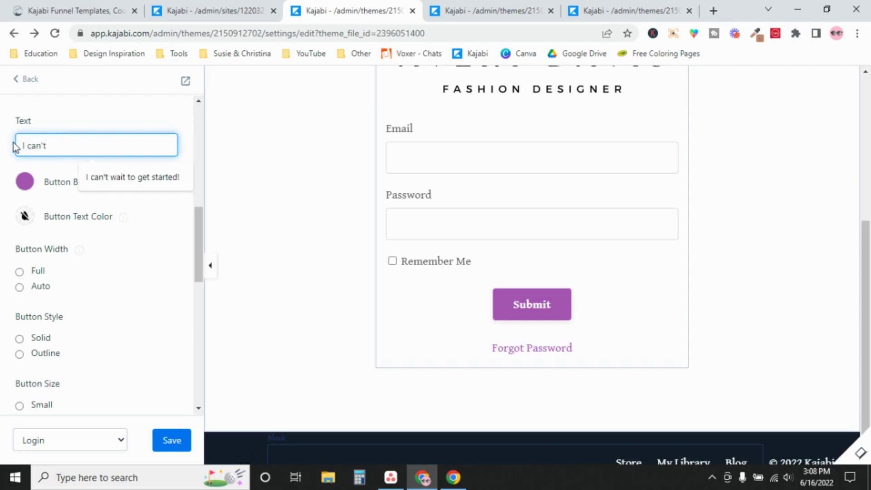
{"action": "left_click", "coordinate": [99, 150]}
{"action": "left_click", "coordinate": [113, 148]}
{"action": "left_click", "coordinate": [142, 178]}
{"action": "left_click", "coordinate": [169, 448]}
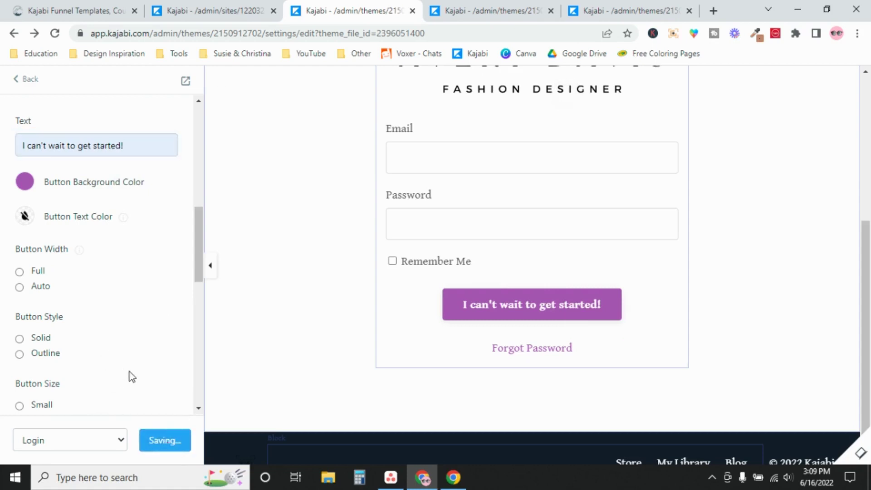
{"action": "left_click_drag", "start_coordinate": [195, 246], "coordinate": [193, 322]}
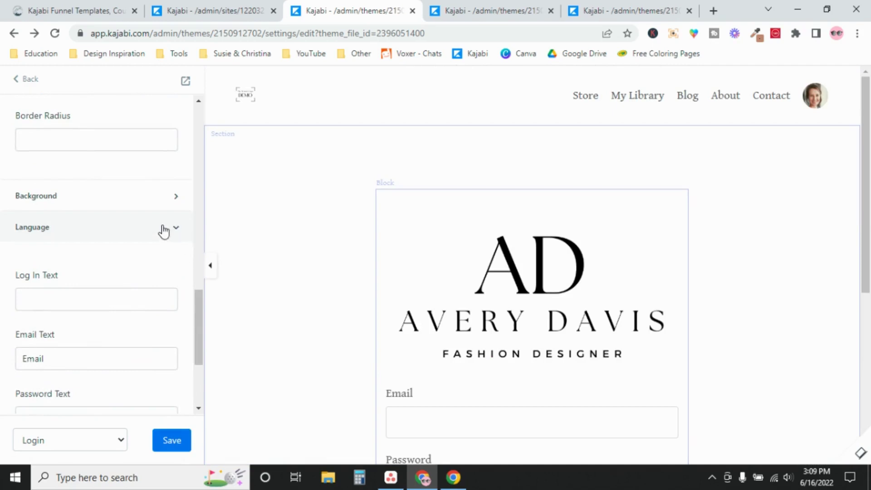
Set the section background media to an uploaded fashion accessories photo.
{"action": "left_click", "coordinate": [180, 227]}
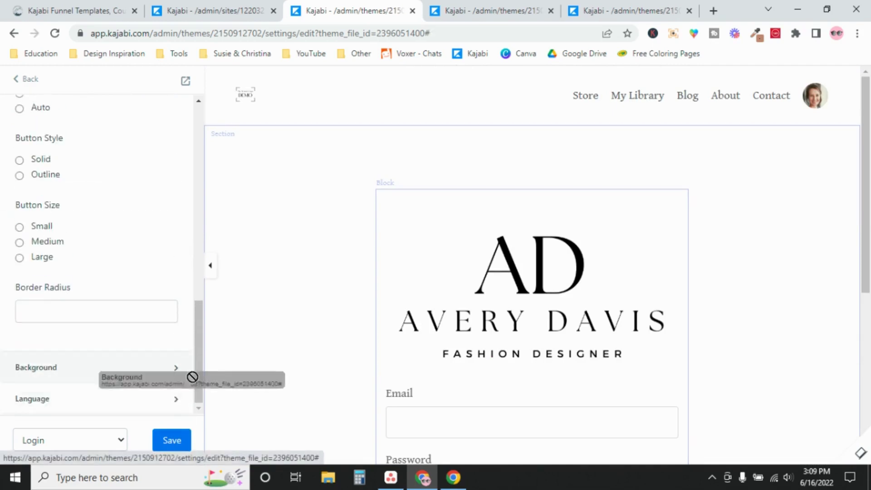
{"action": "left_click", "coordinate": [178, 369]}
{"action": "scroll", "coordinate": [178, 369], "scroll_direction": "down", "scroll_amount": 3}
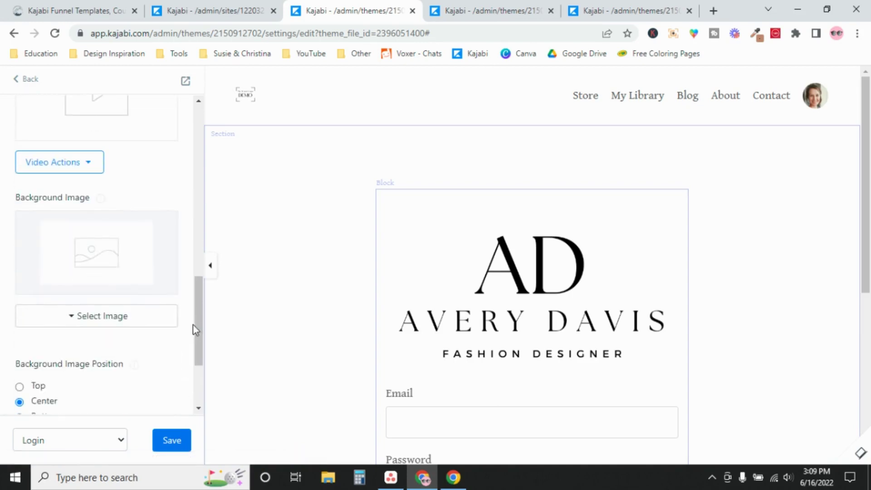
{"action": "left_click_drag", "start_coordinate": [197, 325], "coordinate": [209, 266]}
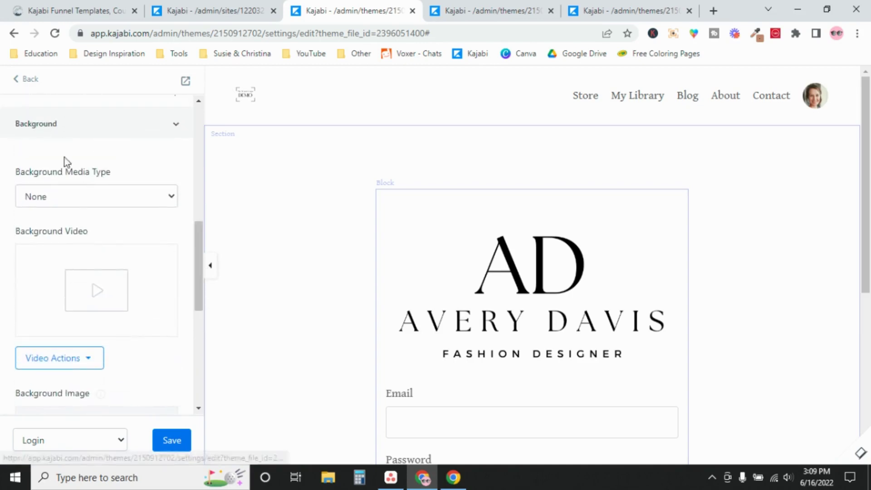
{"action": "left_click", "coordinate": [92, 198]}
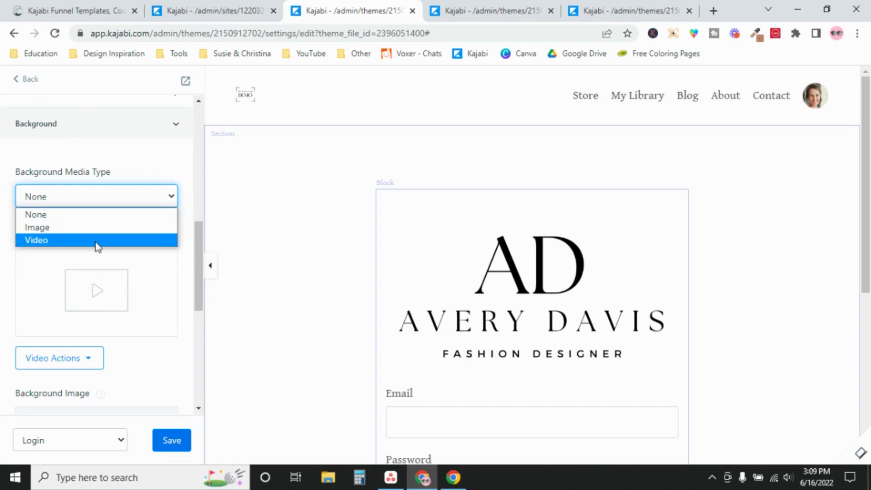
{"action": "left_click", "coordinate": [101, 227]}
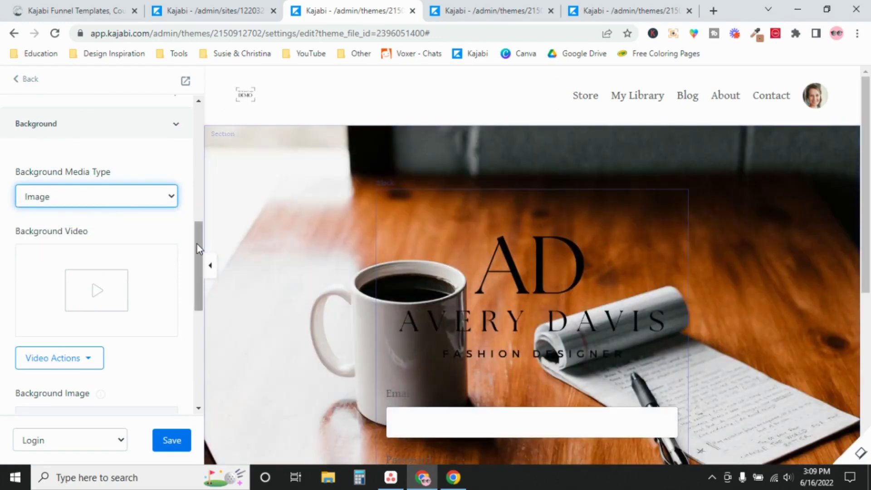
{"action": "left_click_drag", "start_coordinate": [197, 244], "coordinate": [196, 272]}
{"action": "scroll", "coordinate": [196, 272], "scroll_direction": "down", "scroll_amount": 1}
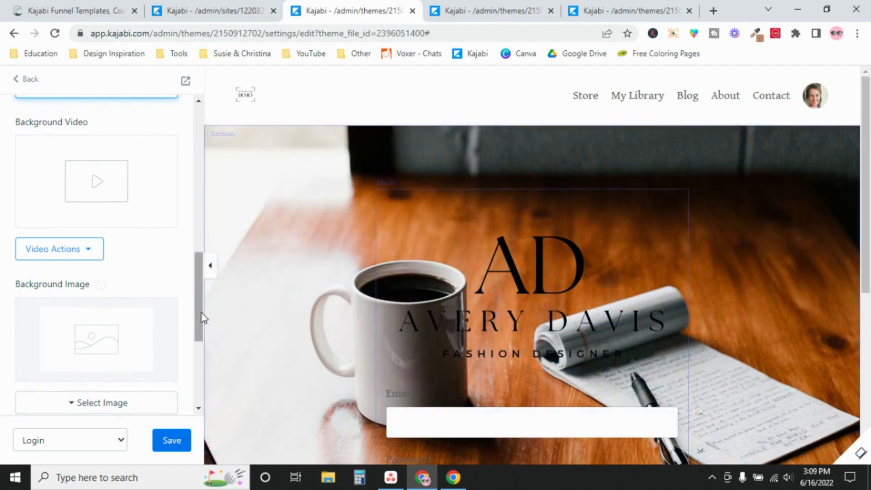
{"action": "left_click_drag", "start_coordinate": [199, 317], "coordinate": [197, 346]}
{"action": "left_click", "coordinate": [69, 293]}
{"action": "left_click", "coordinate": [59, 311]}
{"action": "left_click", "coordinate": [513, 305]}
{"action": "double_click", "coordinate": [570, 130]}
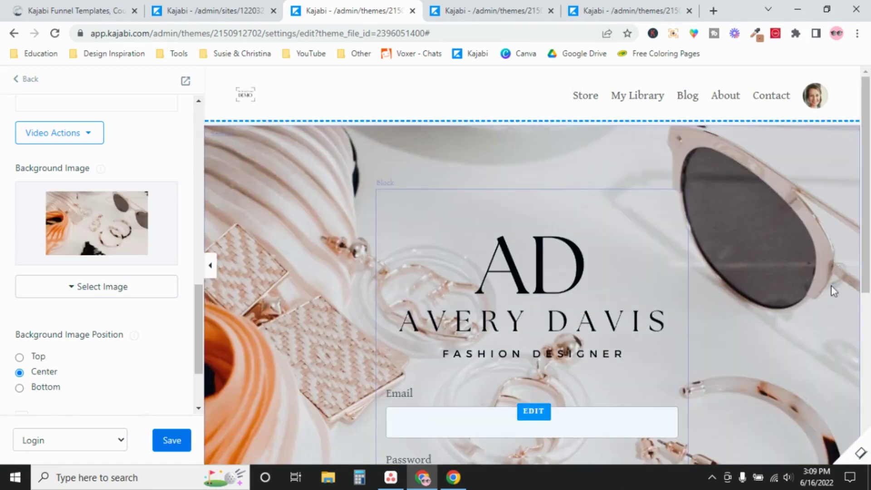
{"action": "left_click_drag", "start_coordinate": [864, 235], "coordinate": [868, 362]}
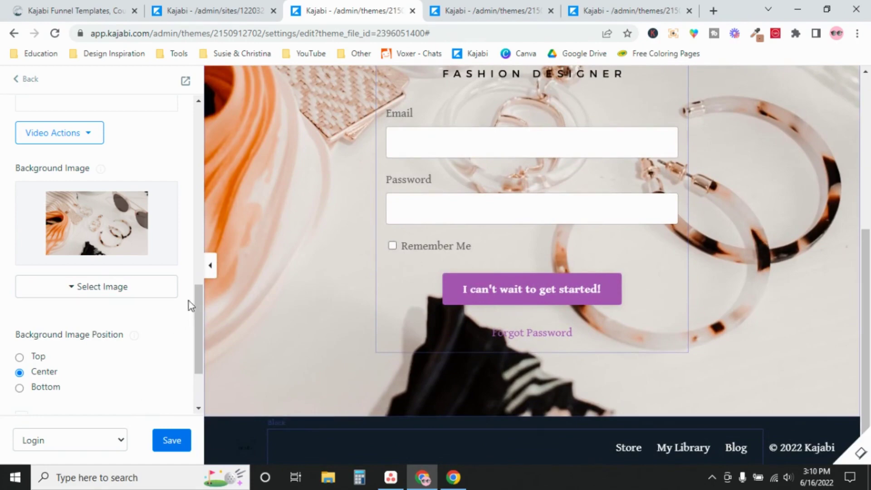
{"action": "left_click_drag", "start_coordinate": [194, 292], "coordinate": [195, 322]}
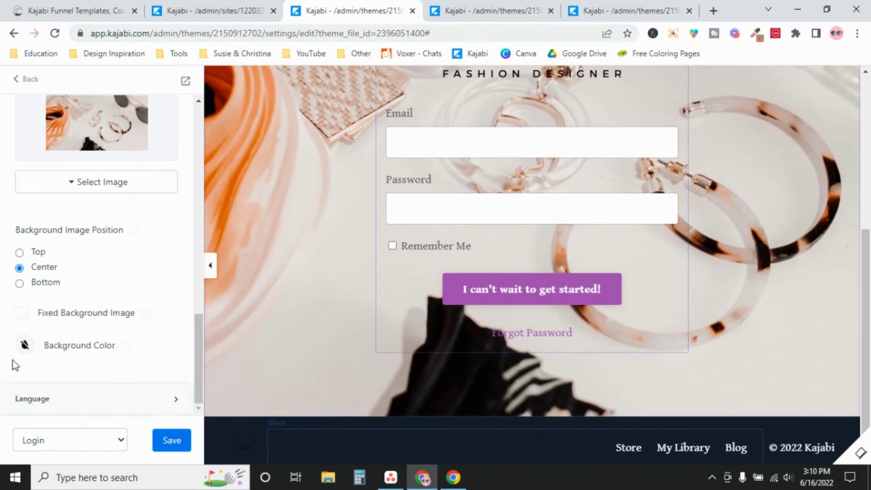
Add a semi-transparent white background colour over the photo and save the login page.
{"action": "left_click", "coordinate": [24, 345]}
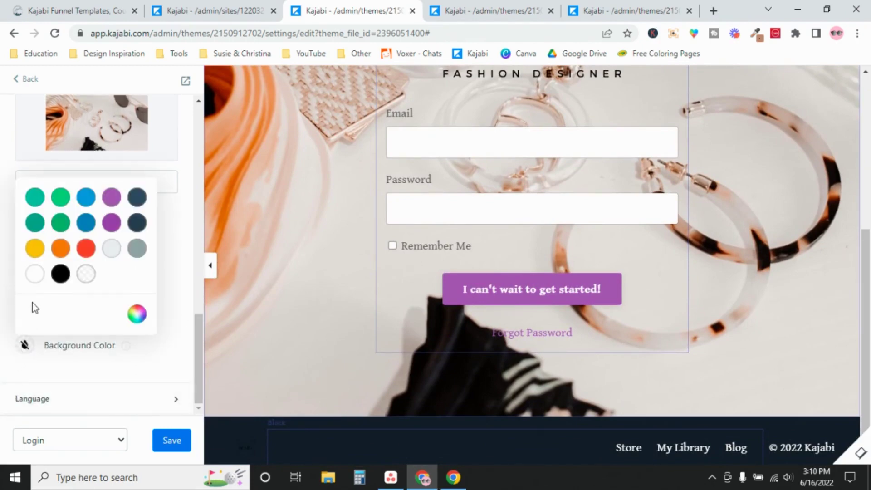
{"action": "left_click", "coordinate": [34, 276]}
{"action": "left_click", "coordinate": [137, 314]}
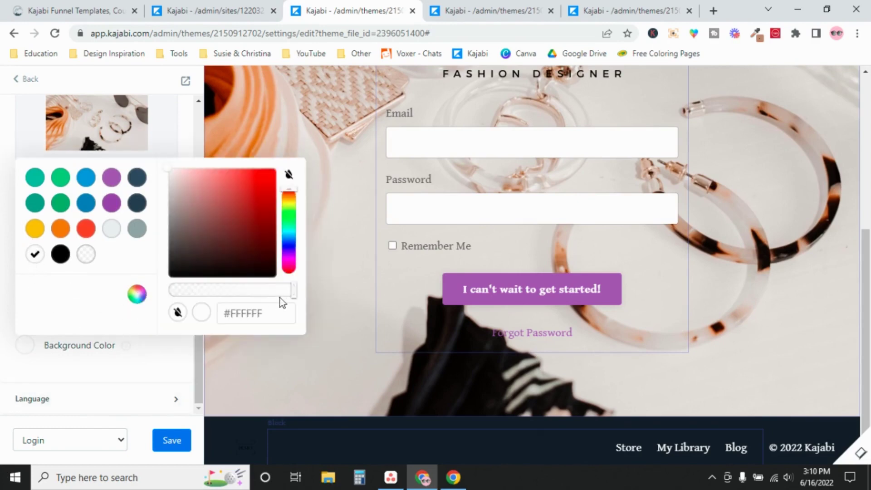
{"action": "left_click_drag", "start_coordinate": [293, 299], "coordinate": [264, 295]}
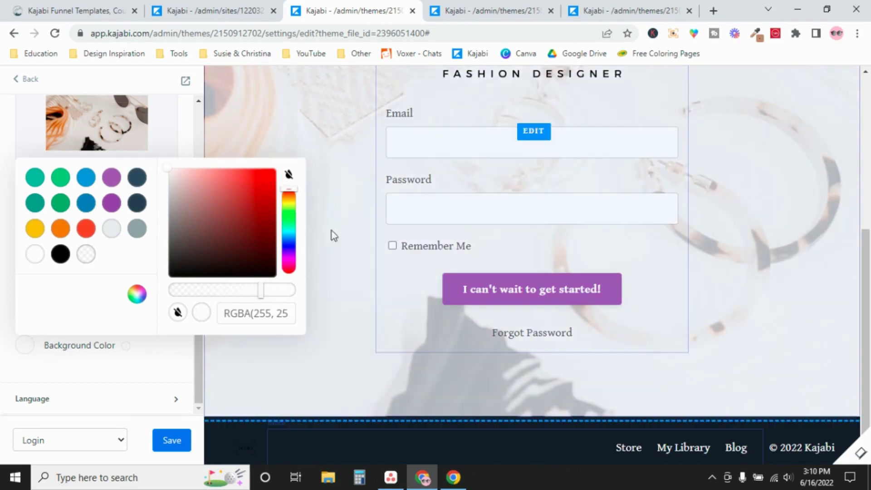
{"action": "left_click", "coordinate": [160, 444]}
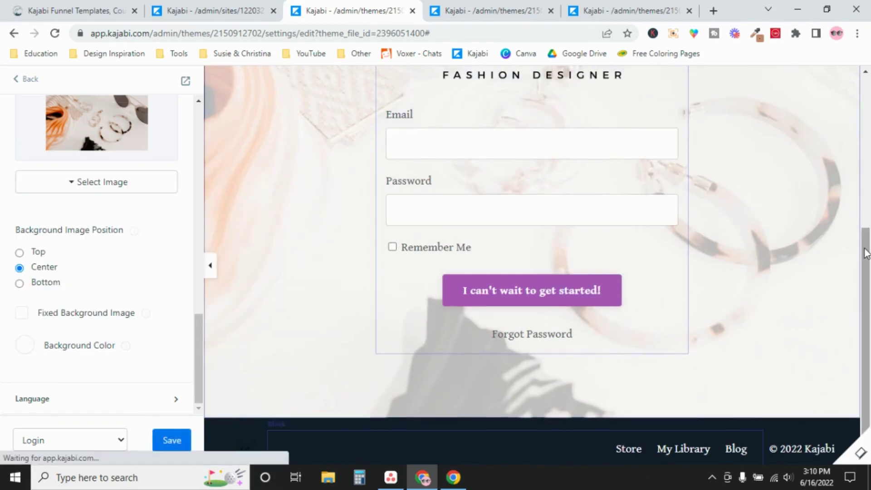
{"action": "mouse_move", "coordinate": [864, 270]}
{"action": "left_mouse_down"}
{"action": "mouse_move", "coordinate": [868, 143]}
{"action": "mouse_move", "coordinate": [869, 253]}
{"action": "mouse_move", "coordinate": [353, 111]}
{"action": "left_mouse_up"}
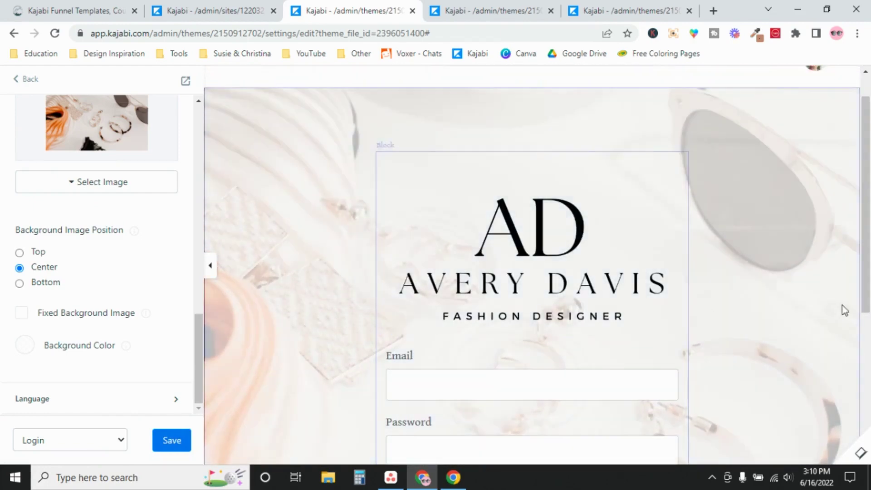
{"action": "left_click_drag", "start_coordinate": [868, 238], "coordinate": [869, 272]}
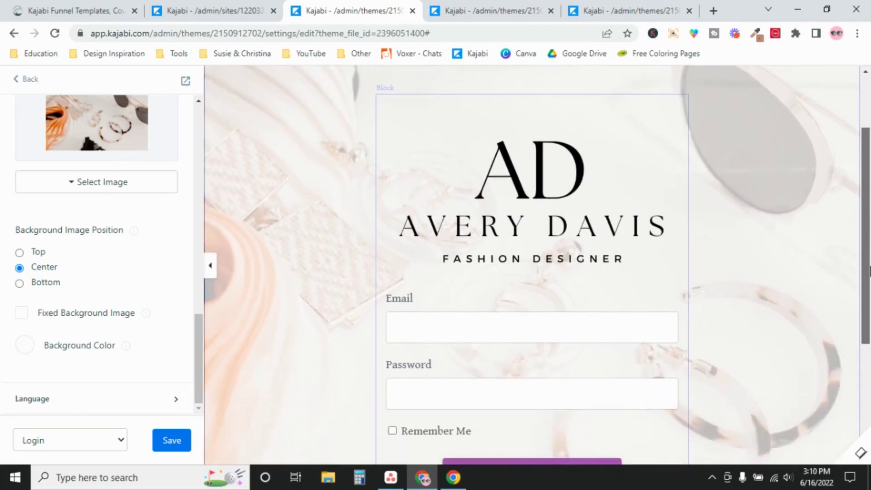
{"action": "left_click_drag", "start_coordinate": [869, 271], "coordinate": [869, 282]}
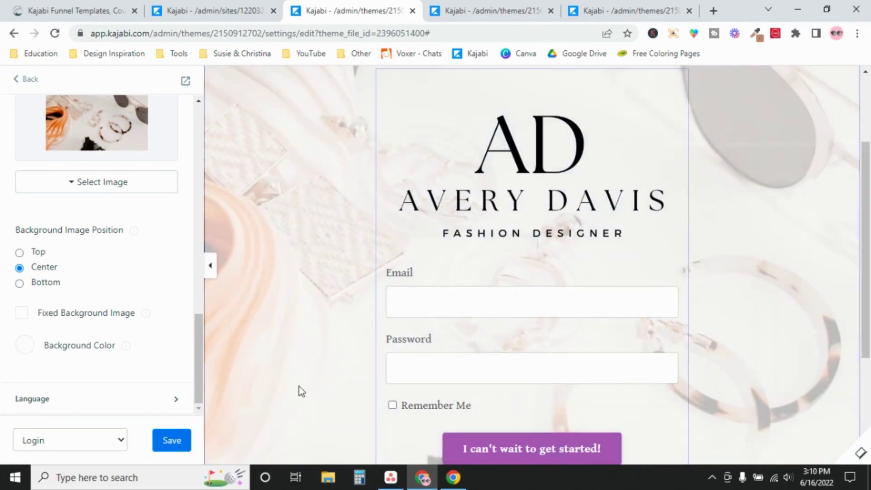
{"action": "mouse_move", "coordinate": [868, 255]}
{"action": "left_mouse_down"}
{"action": "mouse_move", "coordinate": [868, 353]}
{"action": "mouse_move", "coordinate": [869, 170]}
{"action": "left_mouse_up"}
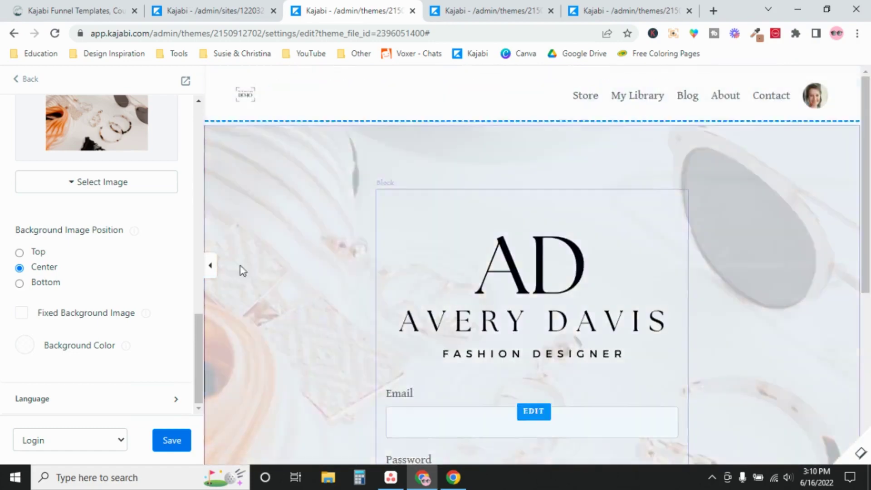
{"action": "left_click", "coordinate": [173, 443]}
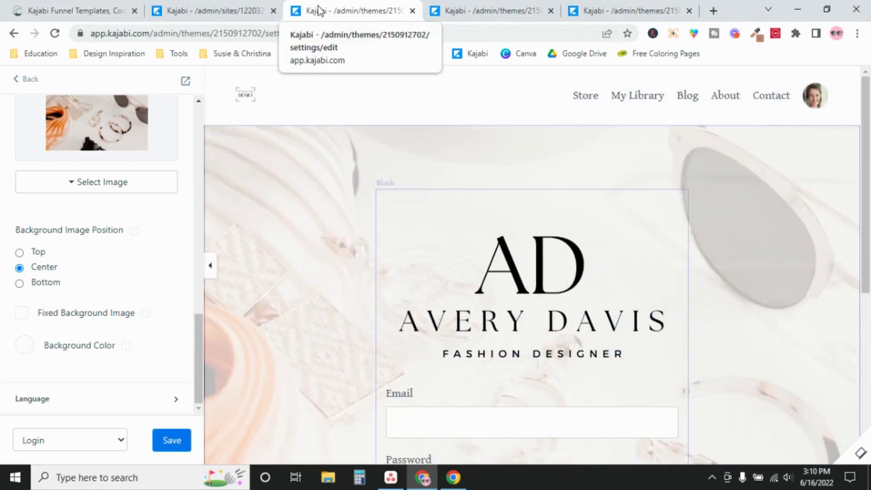
Switch the editor to The Sandbox's Library page using the page dropdown.
{"action": "left_click", "coordinate": [120, 443]}
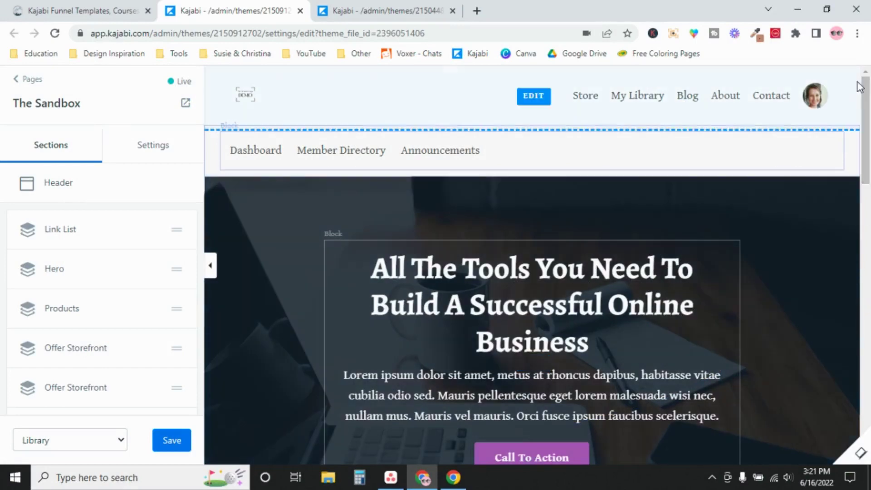
{"action": "mouse_move", "coordinate": [868, 145]}
{"action": "left_mouse_down"}
{"action": "mouse_move", "coordinate": [868, 397]}
{"action": "mouse_move", "coordinate": [868, 103]}
{"action": "mouse_move", "coordinate": [869, 204]}
{"action": "left_mouse_up"}
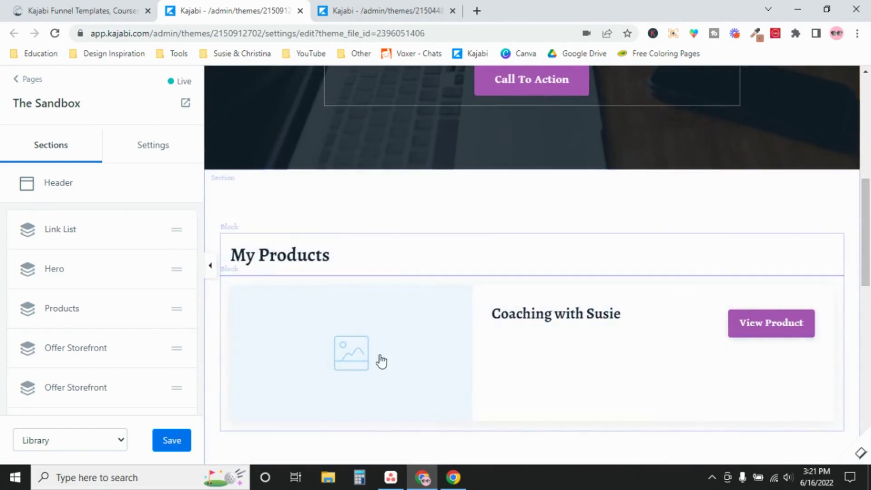
{"action": "mouse_move", "coordinate": [531, 350]}
{"action": "mouse_move", "coordinate": [531, 299]}
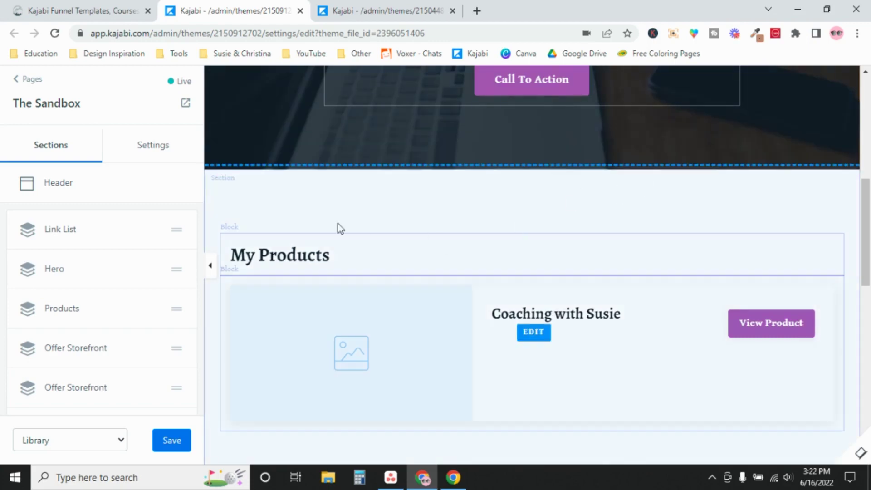
Review the other theme's Library hero background and My Products resume-course text settings.
{"action": "left_click", "coordinate": [372, 11]}
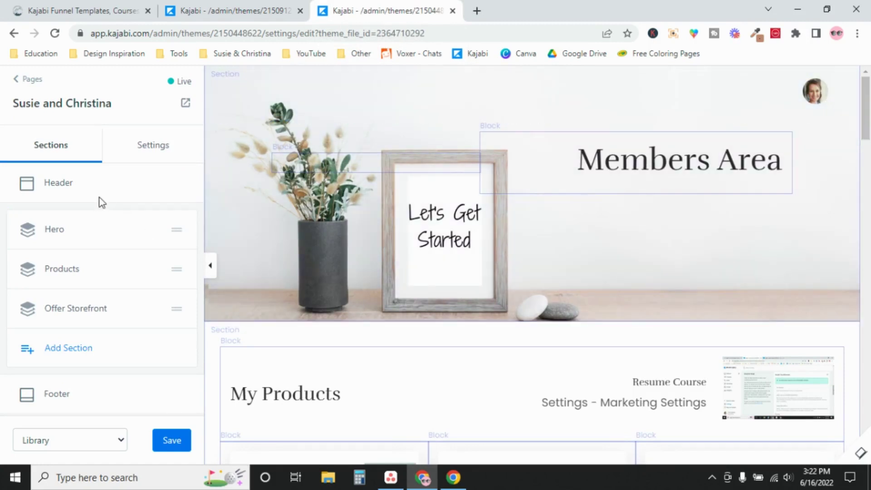
{"action": "left_click", "coordinate": [664, 232]}
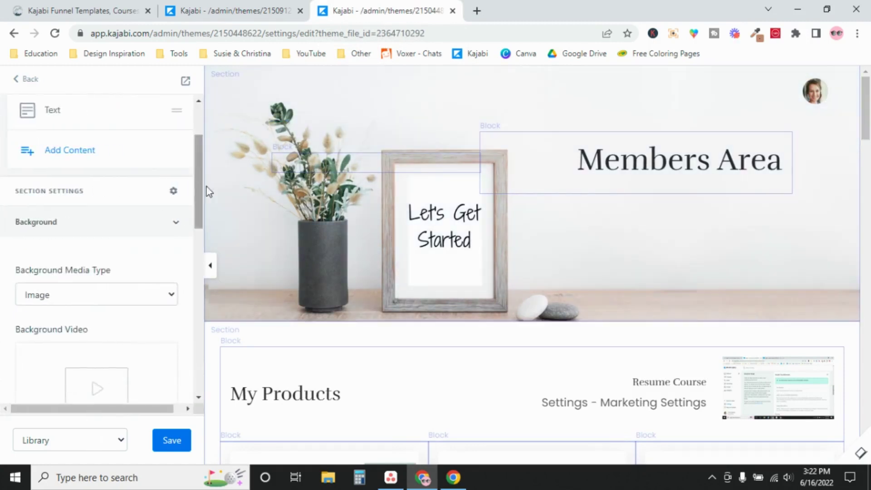
{"action": "mouse_move", "coordinate": [196, 176]}
{"action": "left_mouse_down"}
{"action": "mouse_move", "coordinate": [210, 271]}
{"action": "mouse_move", "coordinate": [239, 185]}
{"action": "left_mouse_up"}
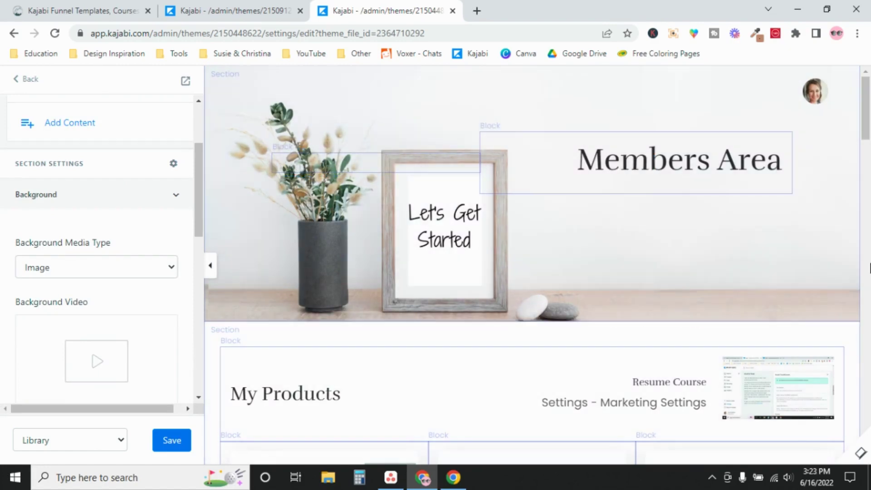
{"action": "scroll", "coordinate": [869, 179], "scroll_direction": "down", "scroll_amount": 1}
{"action": "scroll", "coordinate": [867, 177], "scroll_direction": "down", "scroll_amount": 2}
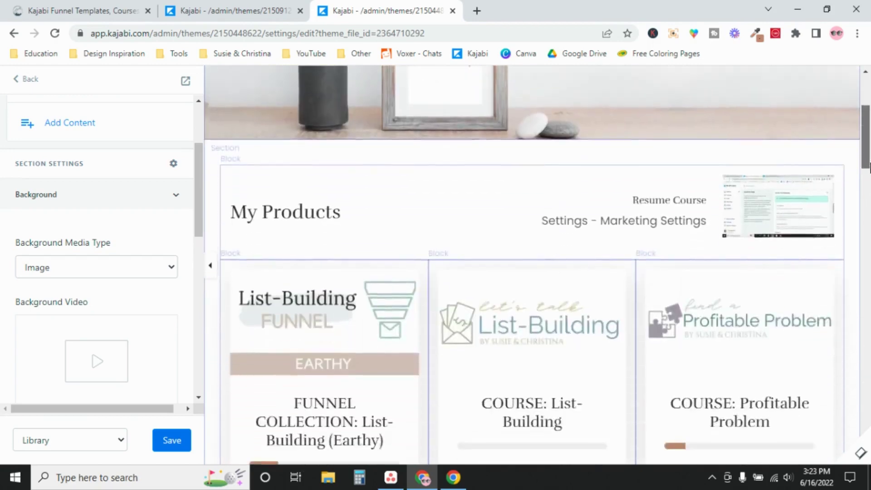
{"action": "scroll", "coordinate": [865, 177], "scroll_direction": "down", "scroll_amount": 1}
{"action": "left_click", "coordinate": [278, 139]}
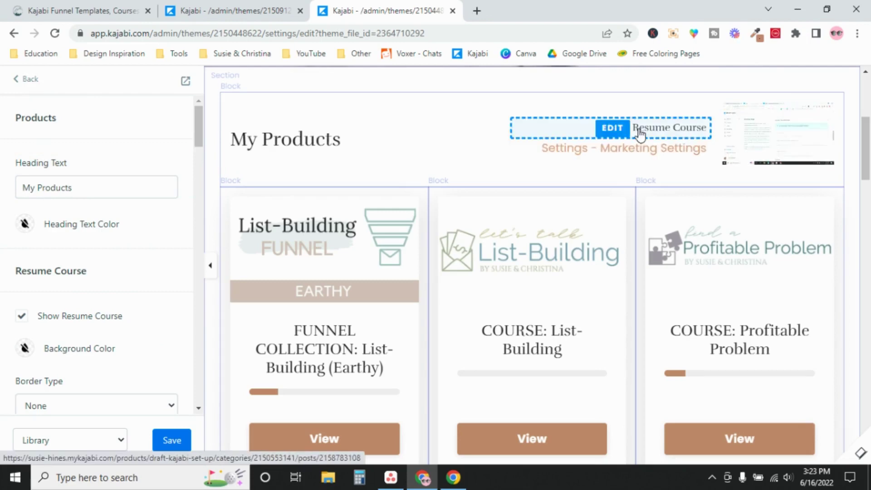
{"action": "scroll", "coordinate": [61, 247], "scroll_direction": "down", "scroll_amount": 5}
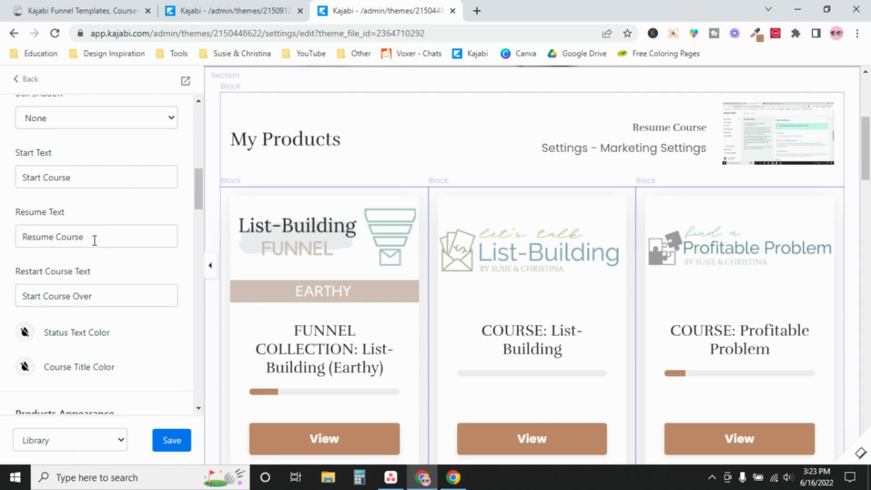
{"action": "left_click_drag", "start_coordinate": [94, 240], "coordinate": [3, 241]}
{"action": "key", "text": "BackSpace"}
{"action": "left_click_drag", "start_coordinate": [865, 146], "coordinate": [866, 350]}
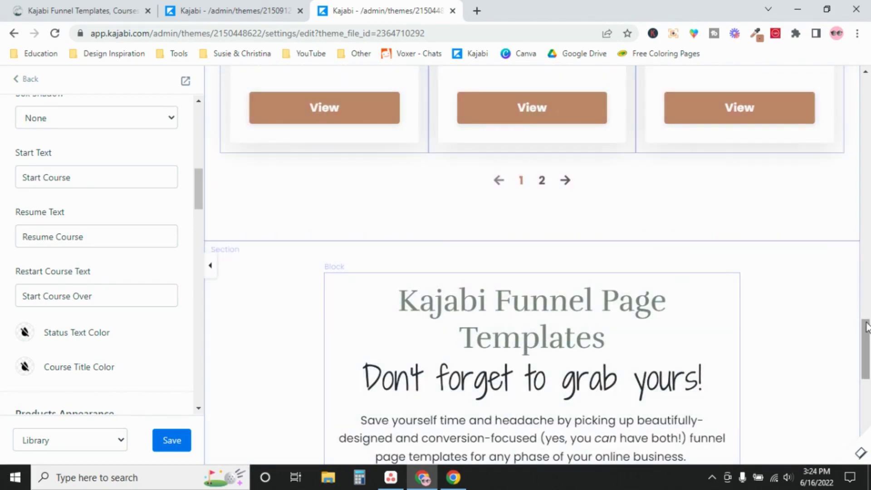
Inspect the Offer Storefront section's EARTHY feature card settings.
{"action": "left_click", "coordinate": [25, 79]}
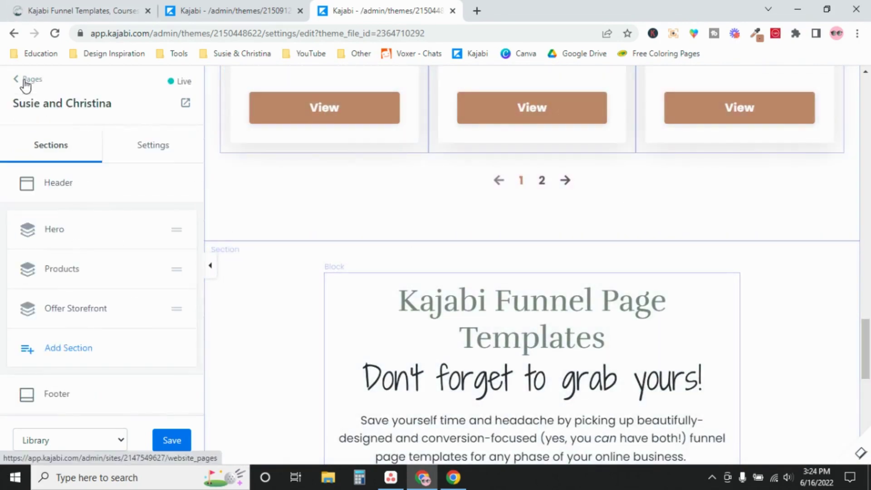
{"action": "left_click", "coordinate": [77, 312]}
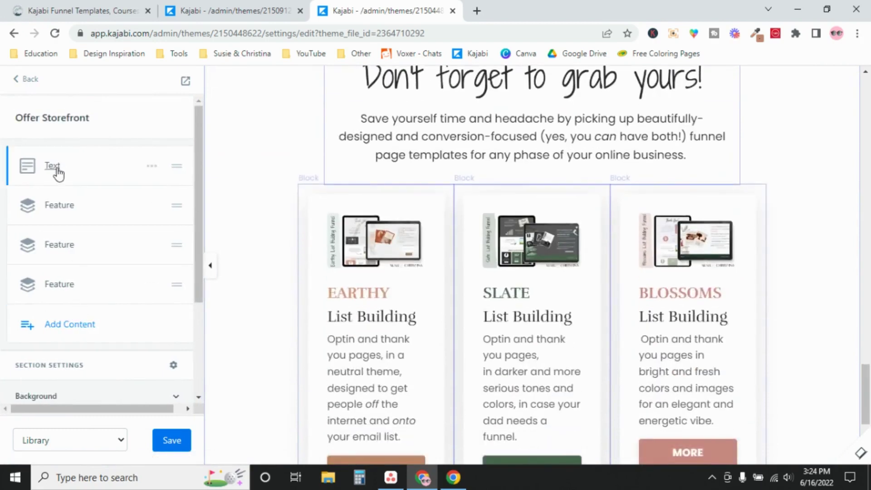
{"action": "left_click", "coordinate": [54, 212]}
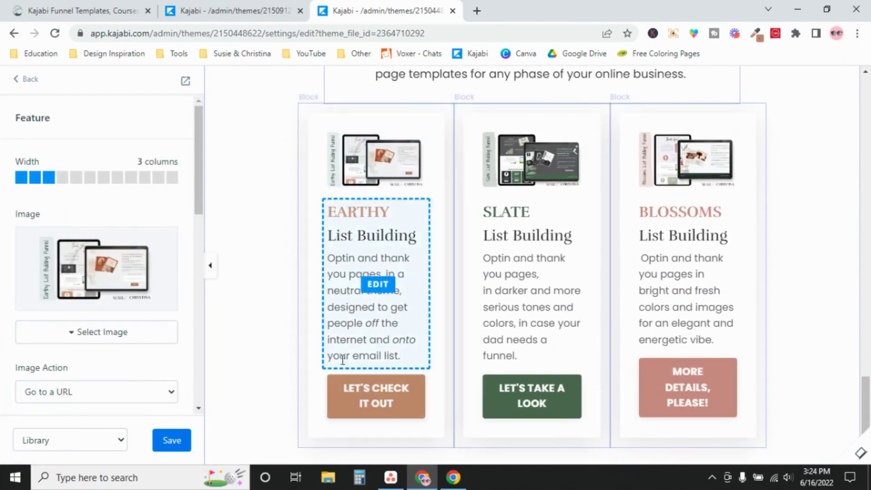
{"action": "left_click", "coordinate": [30, 81]}
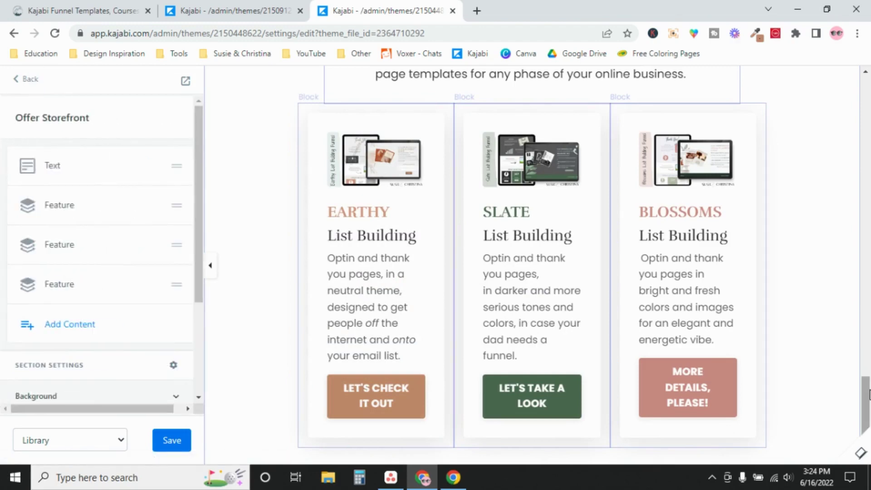
{"action": "left_click_drag", "start_coordinate": [867, 394], "coordinate": [866, 86]}
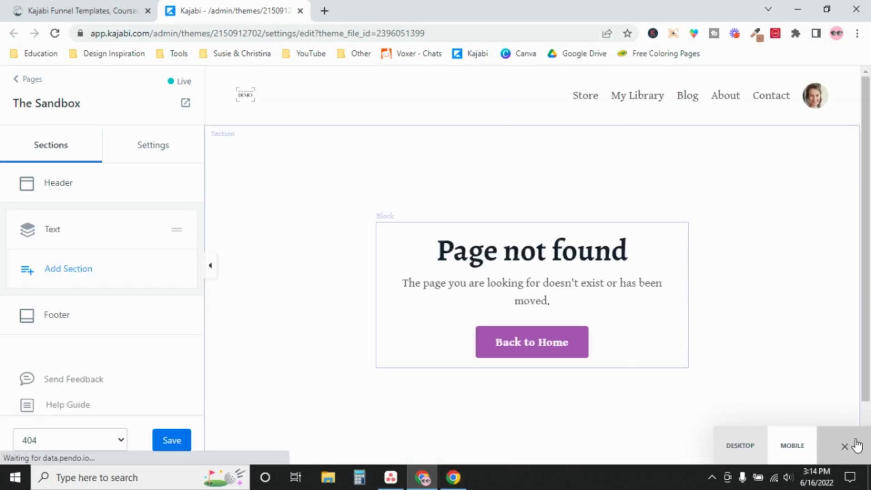
Replace the 404 Text block heading 'Page not found' with 'Whoops!'.
{"action": "left_click", "coordinate": [845, 446]}
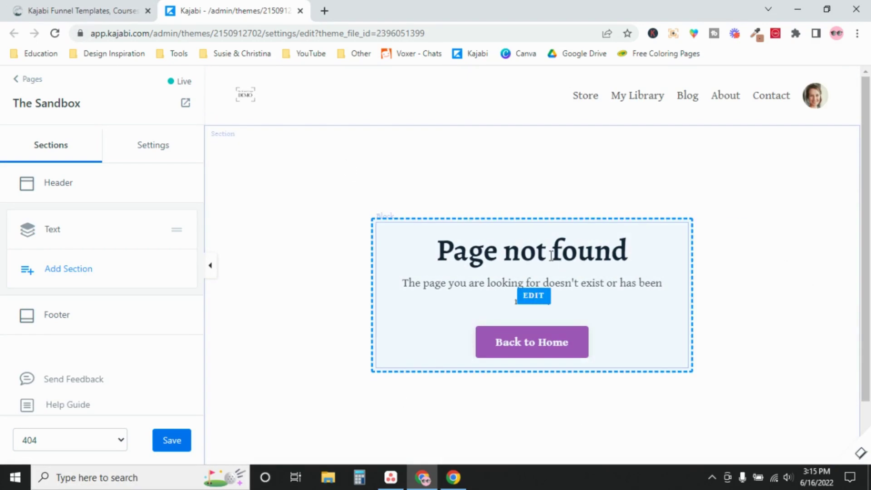
{"action": "left_click", "coordinate": [551, 253]}
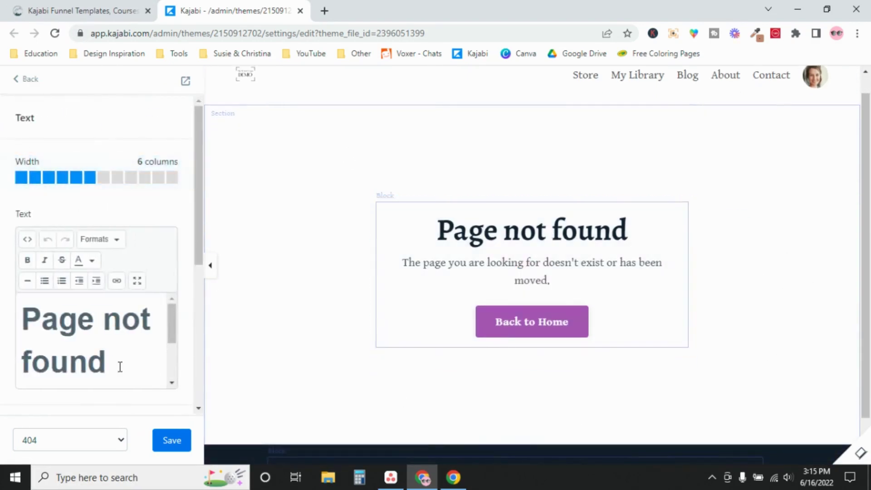
{"action": "left_click_drag", "start_coordinate": [117, 365], "coordinate": [24, 324]}
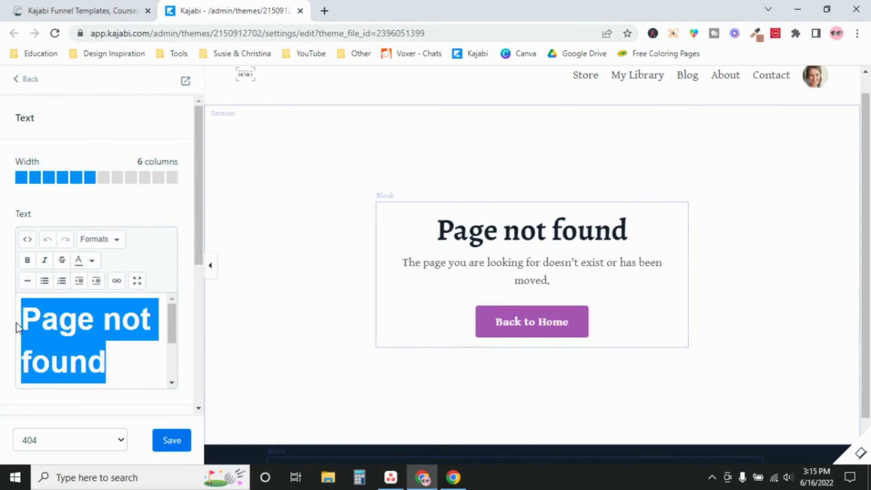
{"action": "type", "text": "Whoops!"}
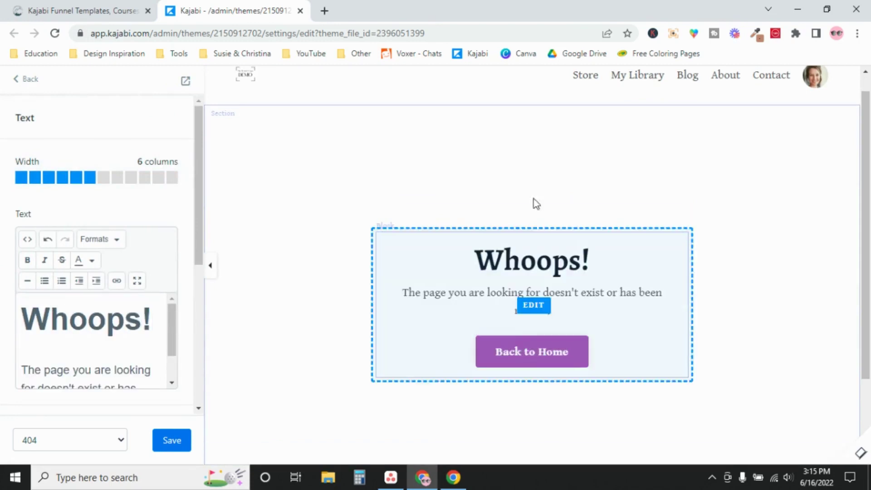
Make the sunglasses-and-earrings photo from recent files the 404 section's background image.
{"action": "left_click", "coordinate": [333, 175]}
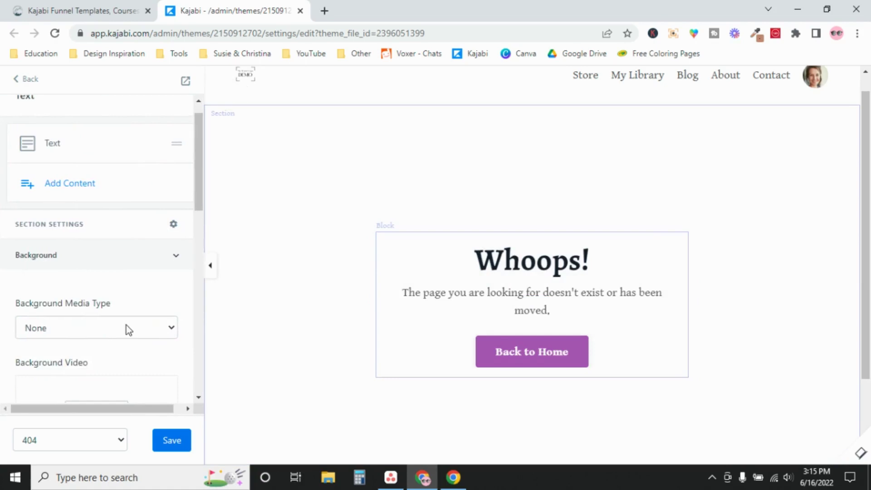
{"action": "left_click", "coordinate": [92, 334]}
{"action": "left_click", "coordinate": [78, 360]}
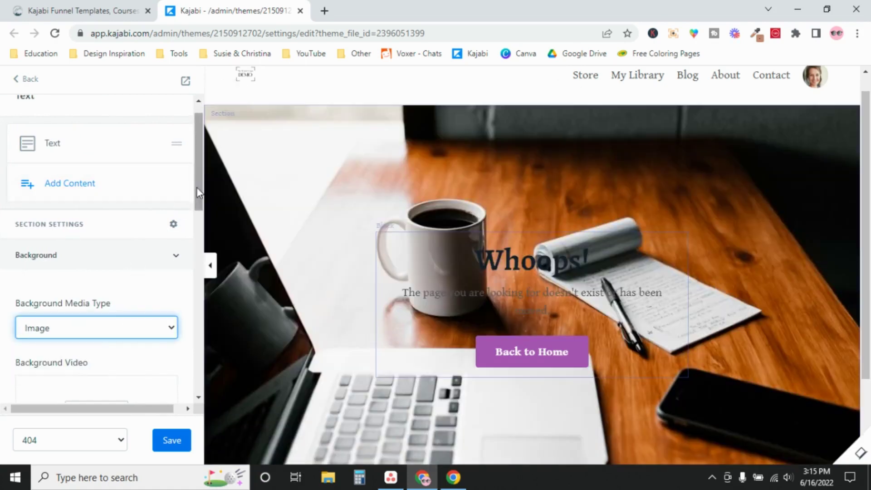
{"action": "left_click_drag", "start_coordinate": [197, 188], "coordinate": [189, 305]}
{"action": "left_click", "coordinate": [112, 283]}
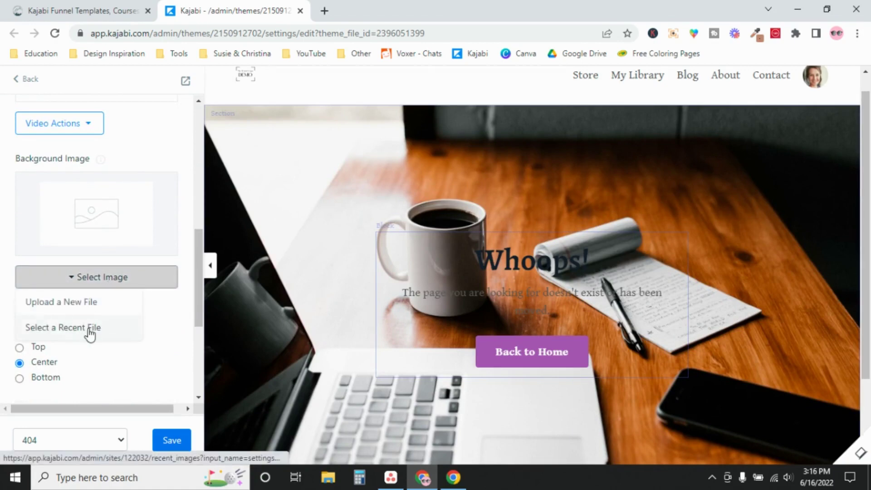
{"action": "left_click", "coordinate": [88, 328]}
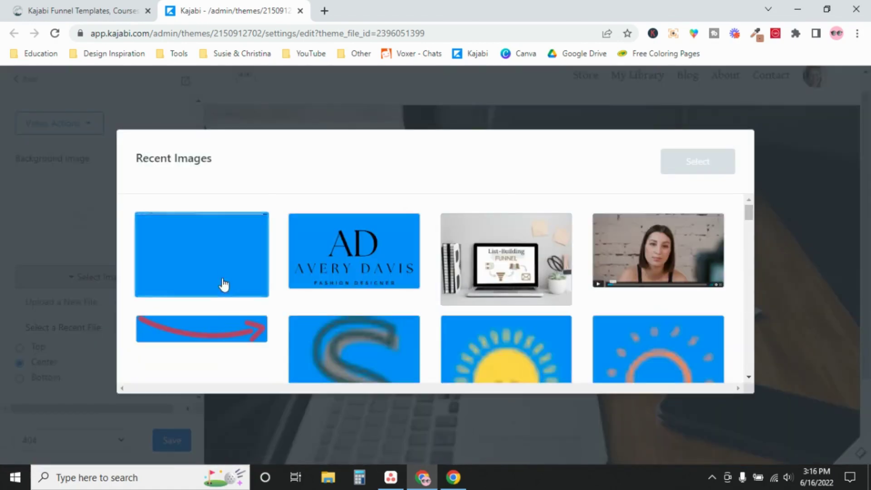
{"action": "left_click", "coordinate": [189, 253]}
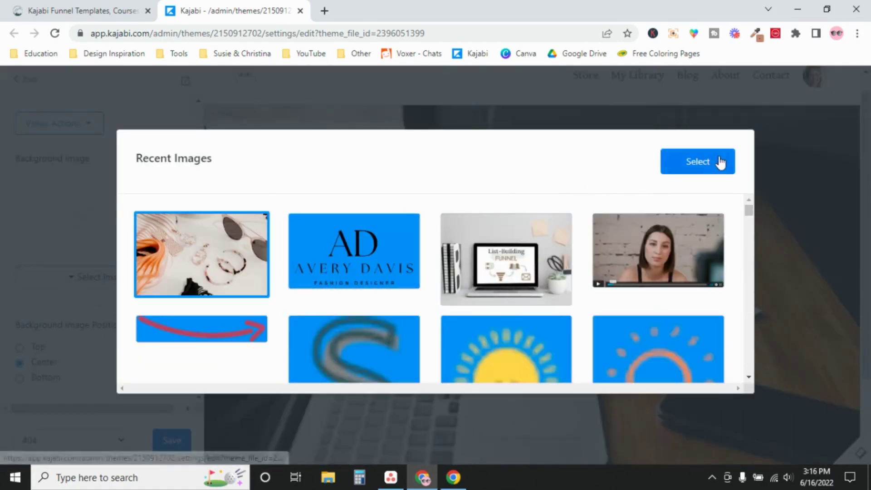
{"action": "left_click", "coordinate": [718, 161]}
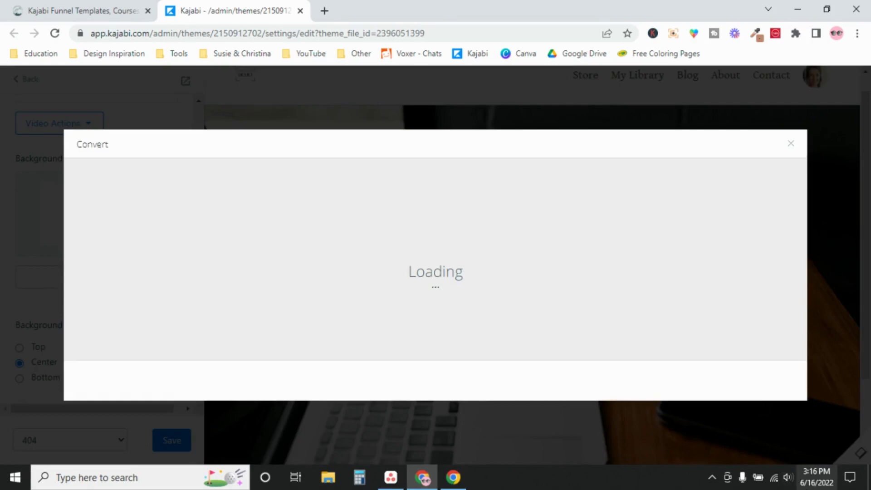
{"action": "left_click", "coordinate": [770, 379]}
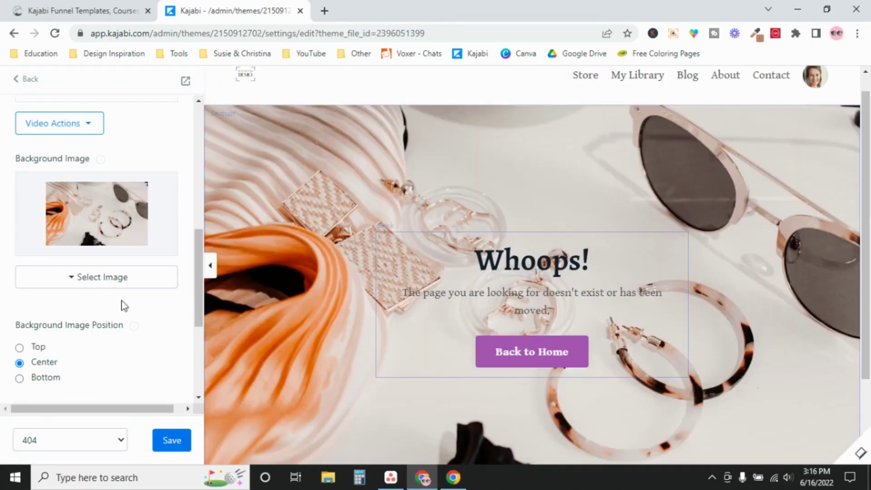
{"action": "scroll", "coordinate": [121, 305], "scroll_direction": "down", "scroll_amount": 3}
Add a low-opacity white background colour to fade the photo behind Whoops!
{"action": "left_click", "coordinate": [22, 235]}
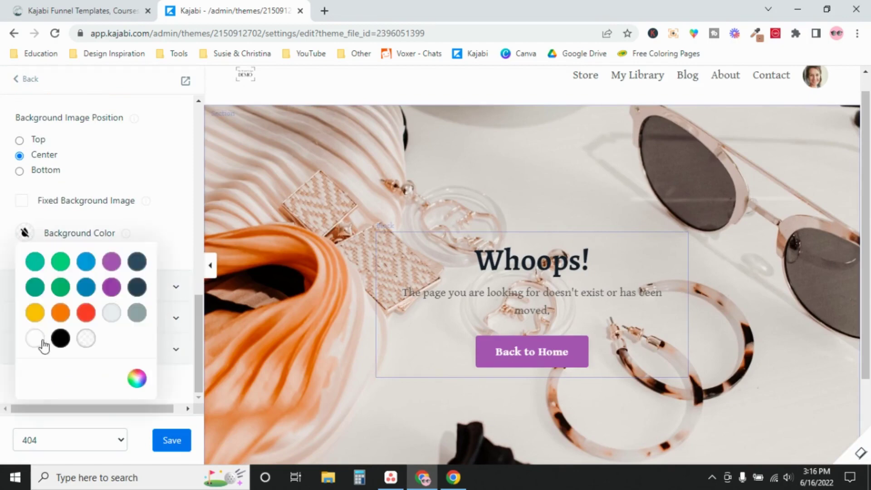
{"action": "left_click", "coordinate": [136, 378]}
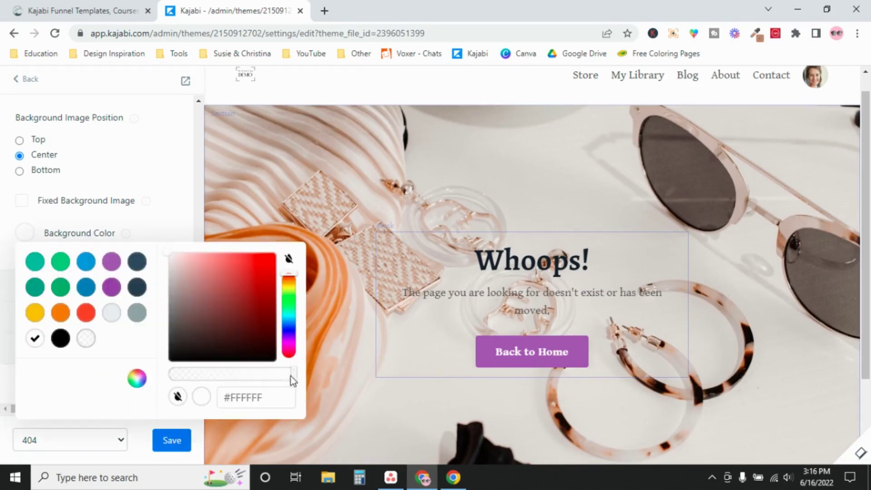
{"action": "left_click_drag", "start_coordinate": [292, 383], "coordinate": [262, 382]}
{"action": "left_click", "coordinate": [121, 440]}
{"action": "left_click", "coordinate": [168, 439]}
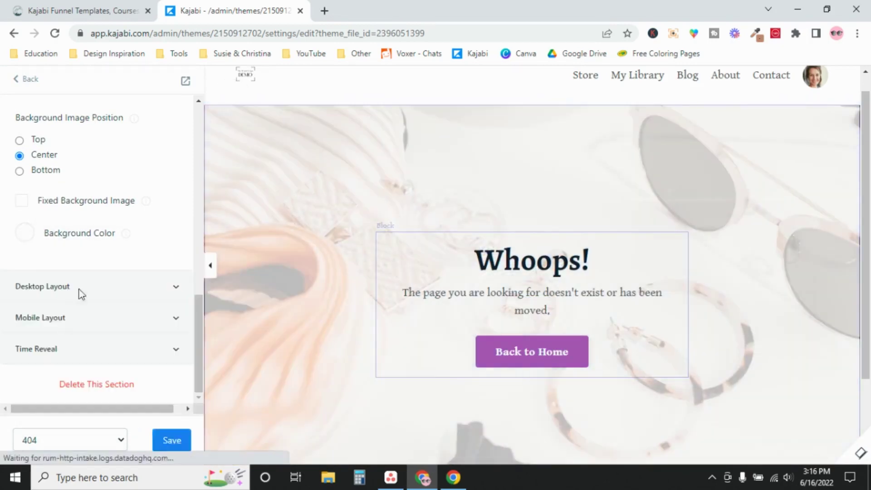
Reduce the 404 section's desktop top padding to 20 and save the page.
{"action": "left_click", "coordinate": [80, 291]}
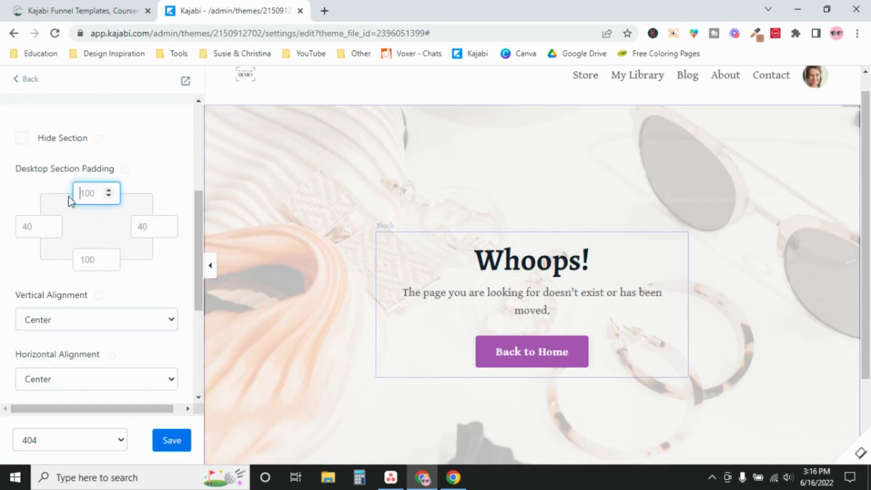
{"action": "type", "text": "50"}
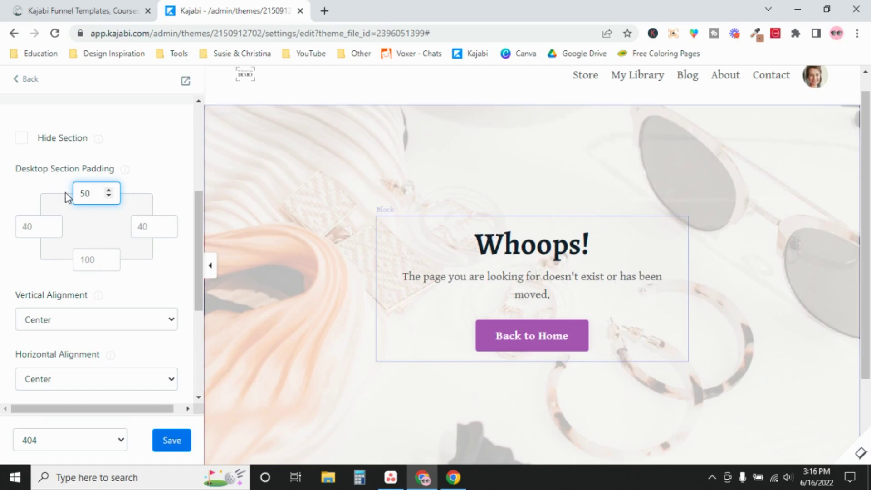
{"action": "type", "text": "2"}
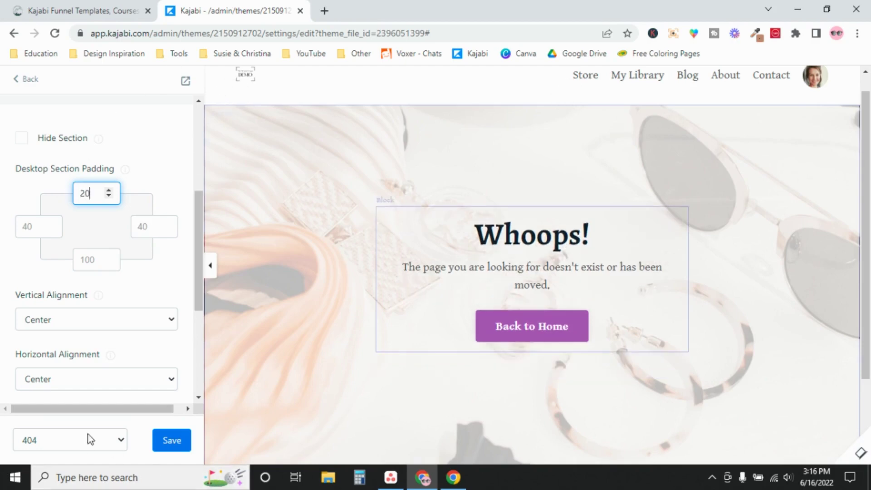
{"action": "left_click", "coordinate": [171, 441]}
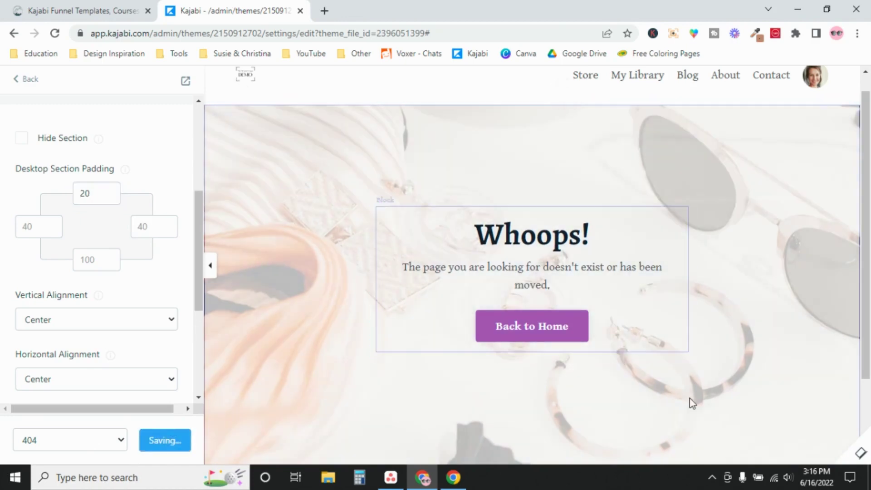
{"action": "left_click", "coordinate": [535, 325]}
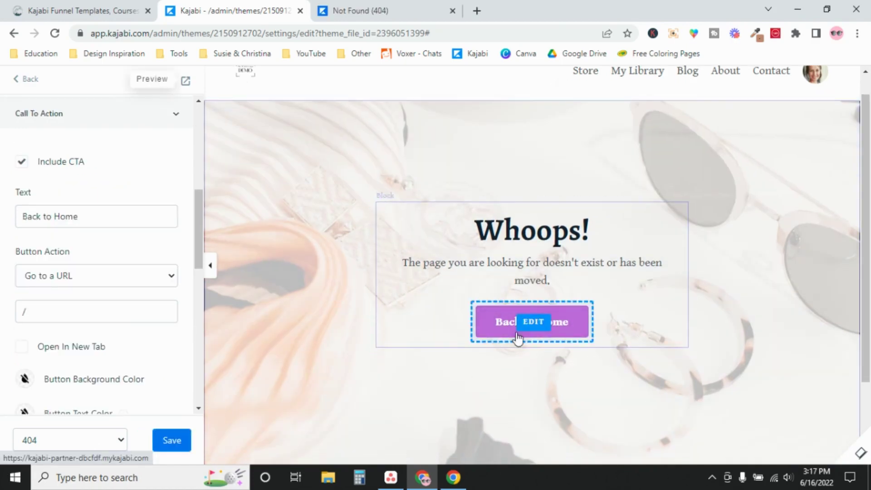
{"action": "left_click", "coordinate": [379, 15]}
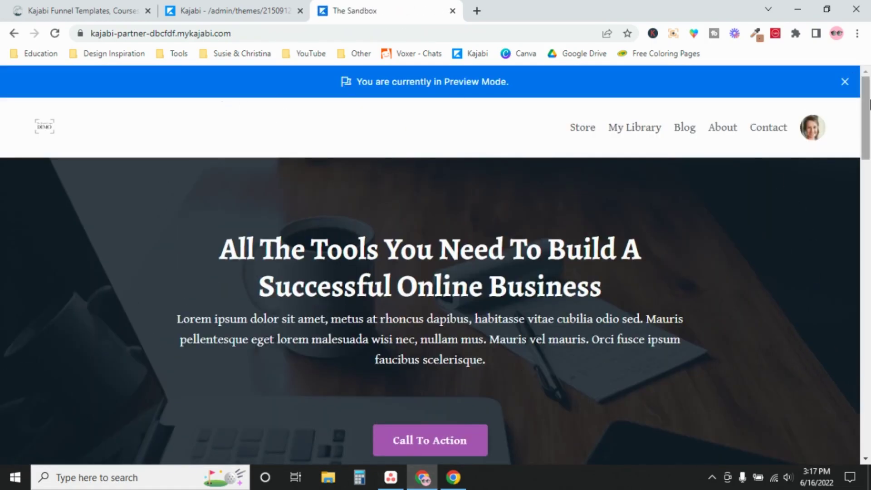
{"action": "scroll", "coordinate": [868, 109], "scroll_direction": "down", "scroll_amount": 5}
{"action": "scroll", "coordinate": [868, 110], "scroll_direction": "up", "scroll_amount": 5}
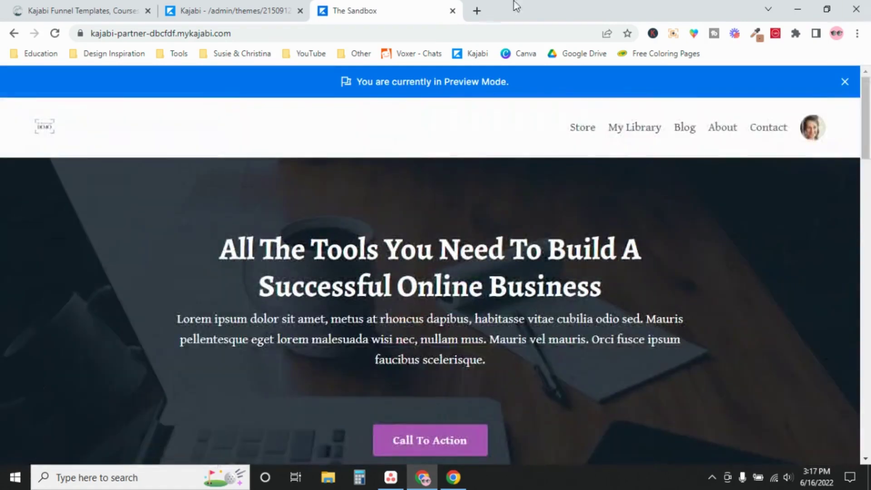
{"action": "left_click", "coordinate": [251, 7]}
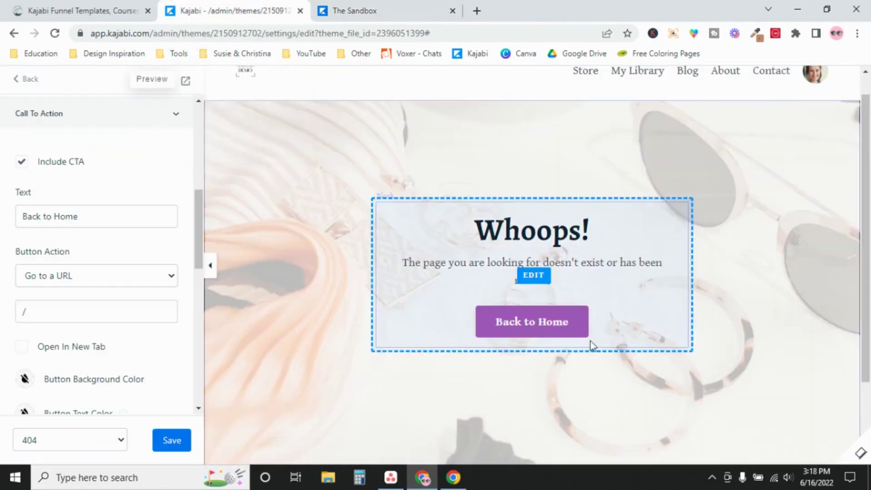
{"action": "left_click", "coordinate": [78, 283]}
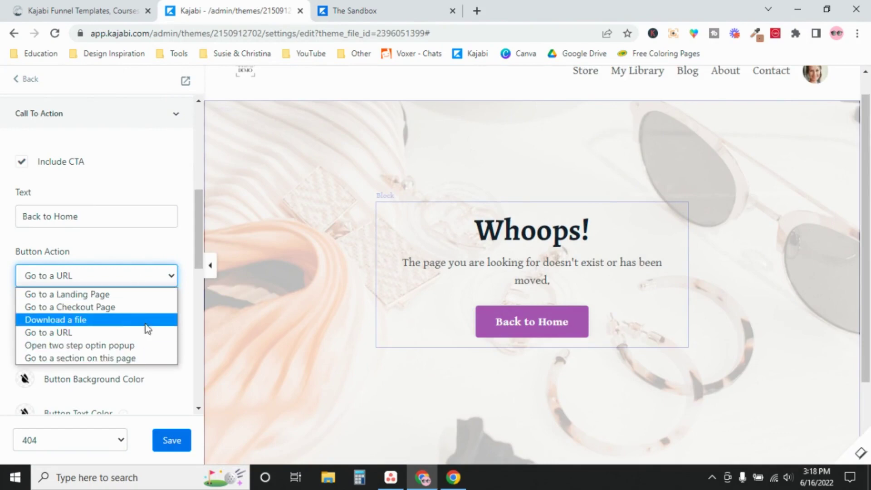
{"action": "left_click", "coordinate": [54, 154]}
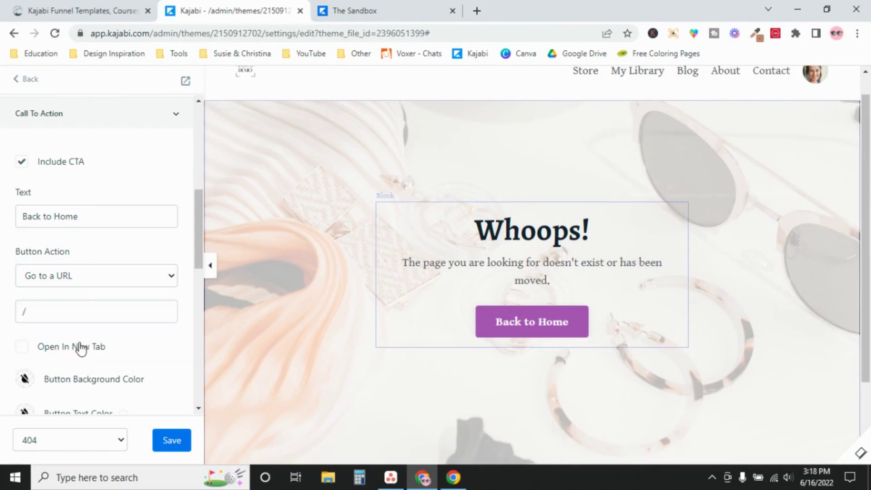
{"action": "scroll", "coordinate": [436, 112], "scroll_direction": "up", "scroll_amount": 1}
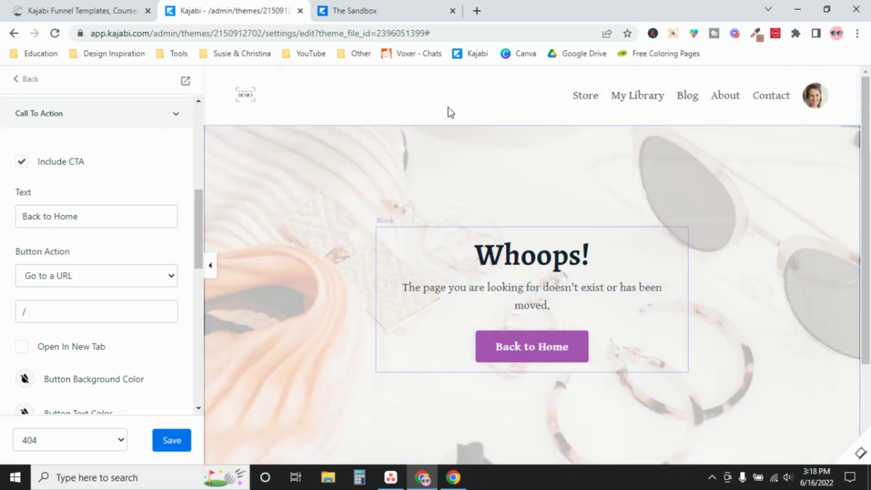